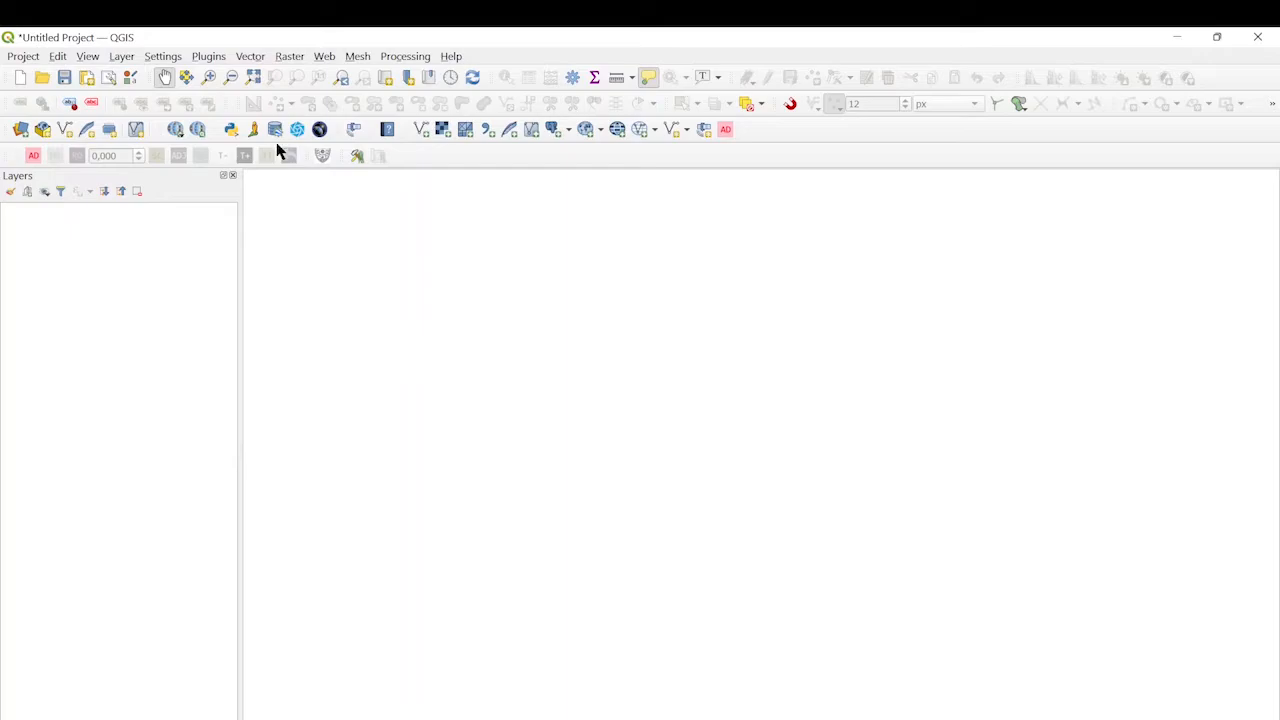
# - Add the monthly CHIRPS rainfall .bil rasters, v2p0chirps202012 through v2p0chirps202111, to the project
pyautogui.click(27, 126)
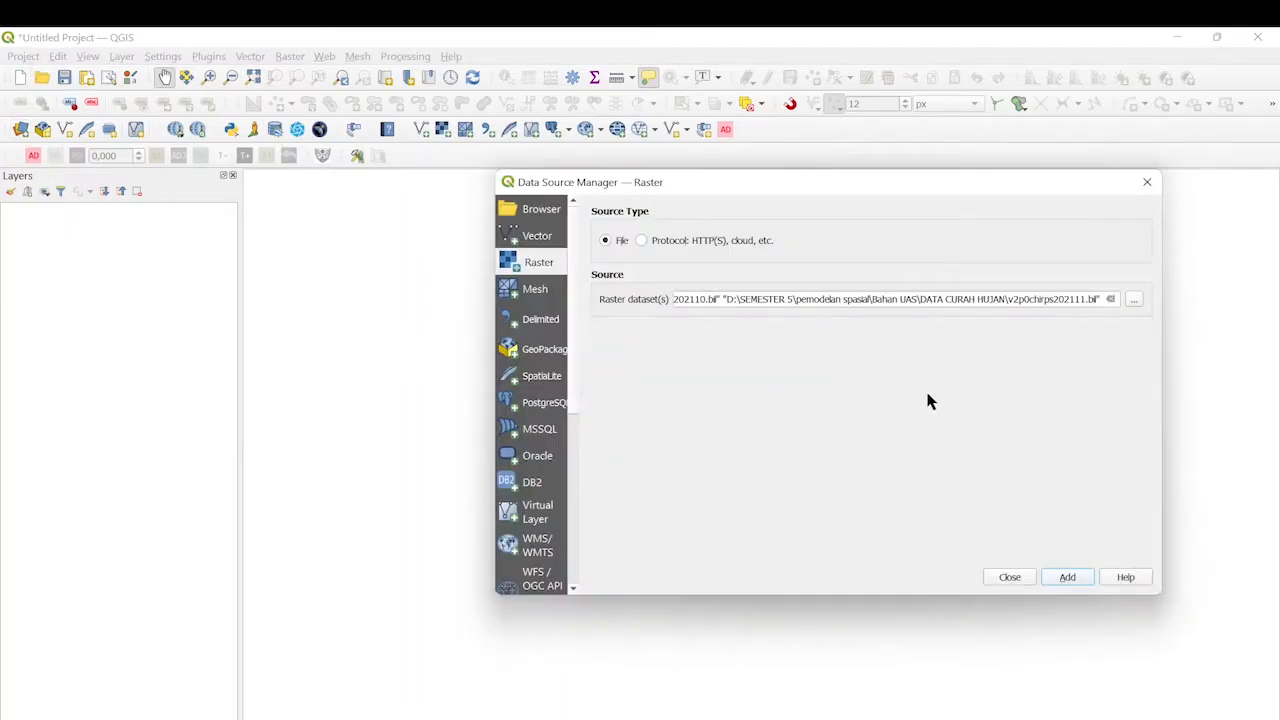
pyautogui.click(1047, 583)
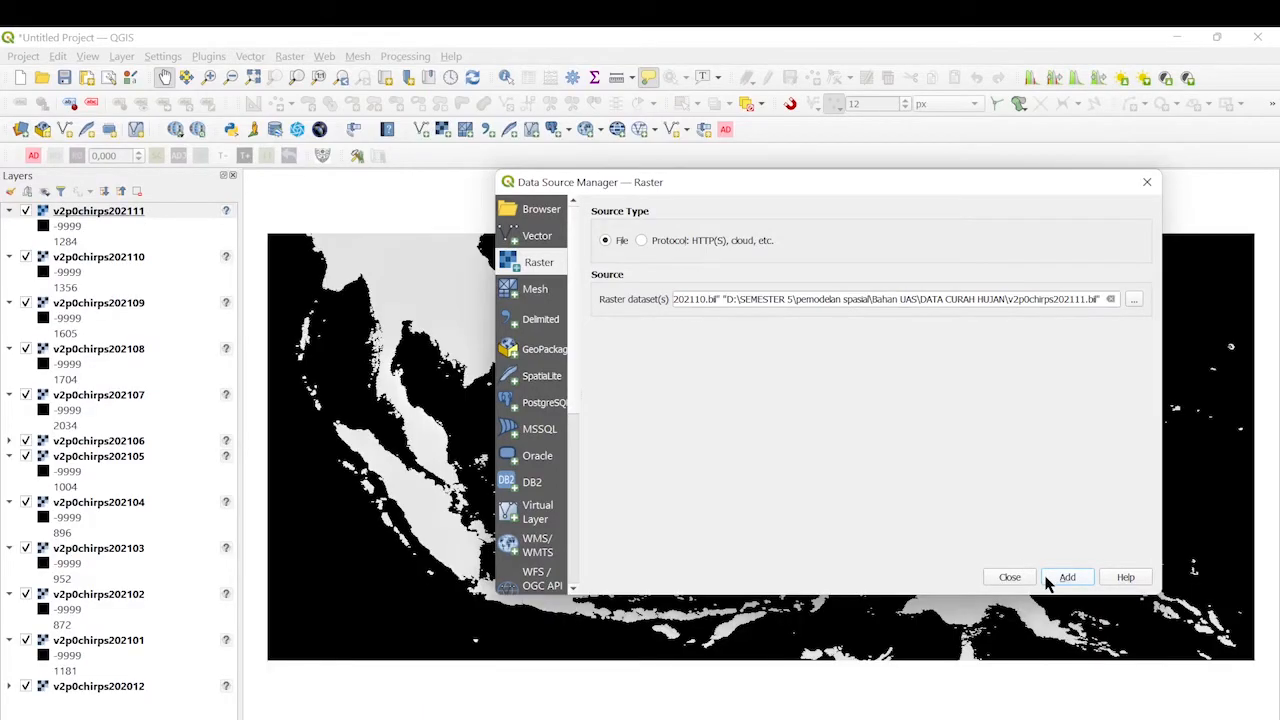
pyautogui.click(1012, 577)
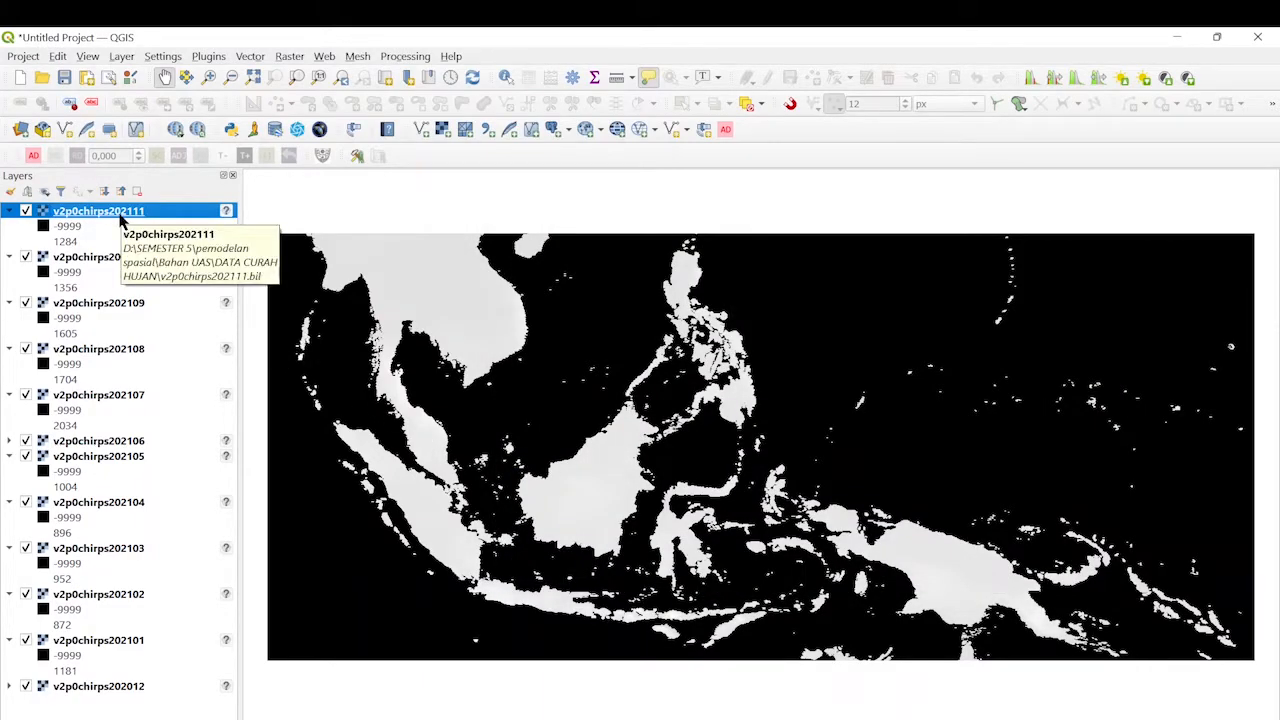
# - Set the render type of the v2p0chirps202111 layer to Singleband pseudocolor in its symbology properties
pyautogui.rightClick(120, 218)
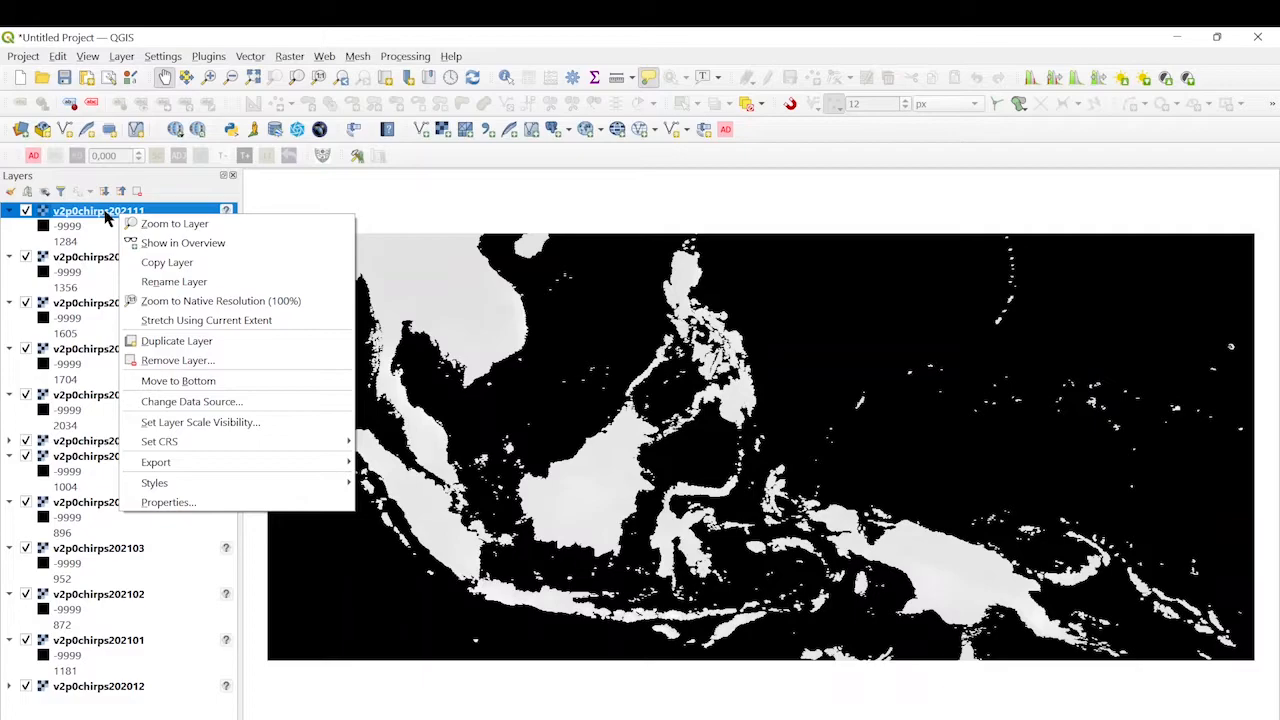
pyautogui.click(107, 216)
pyautogui.doubleClick(107, 214)
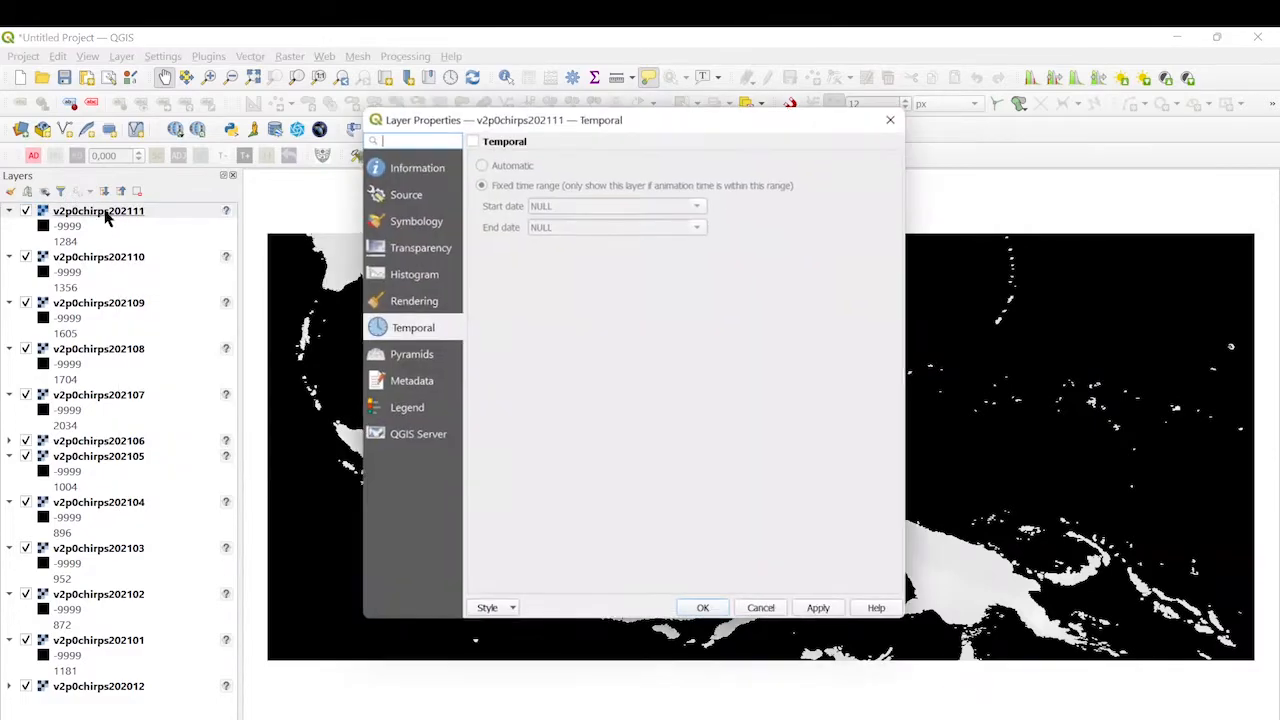
pyautogui.click(420, 222)
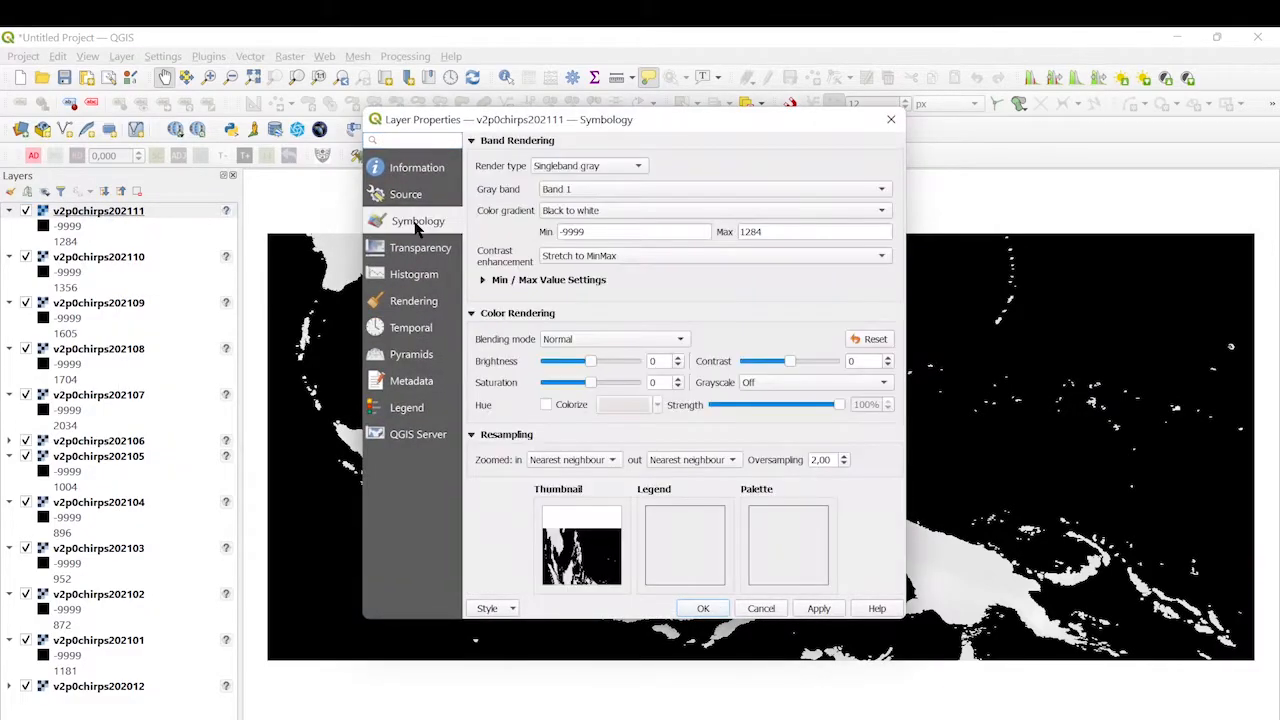
pyautogui.click(575, 170)
pyautogui.click(580, 183)
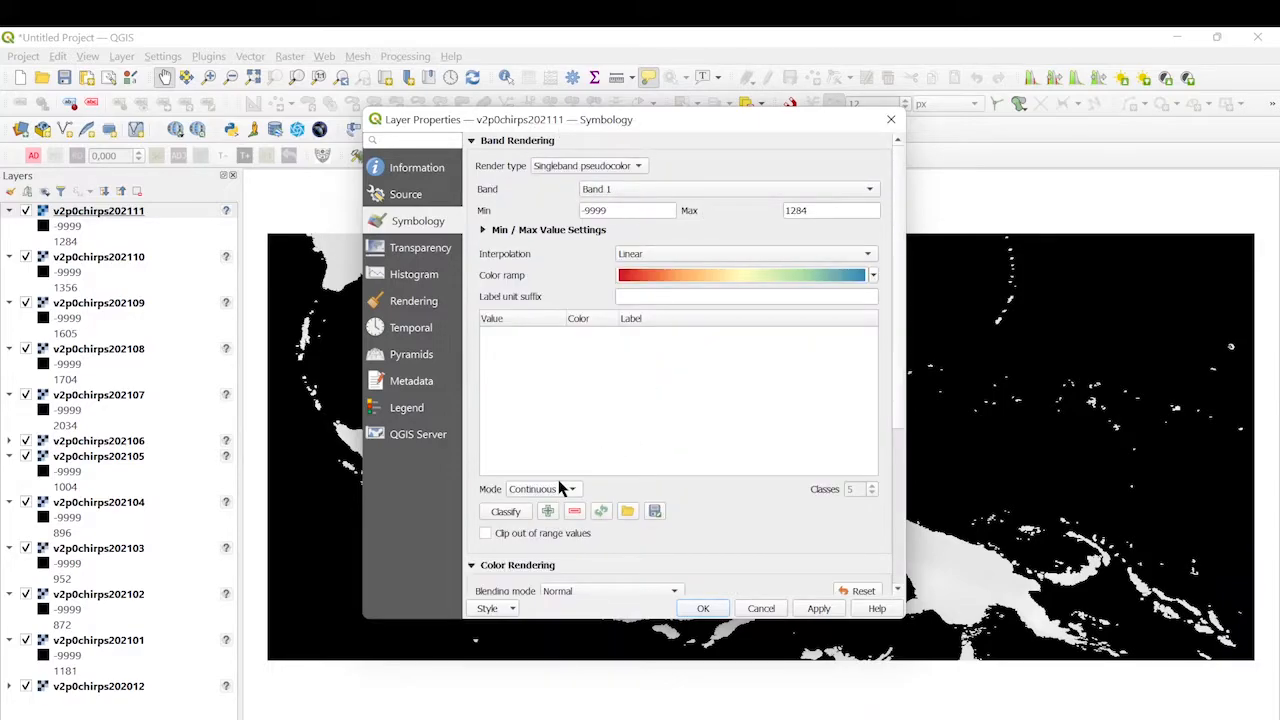
# - Classify the v2p0chirps202111 color ramp by Equal Interval with 4 classes
pyautogui.click(560, 488)
pyautogui.click(562, 506)
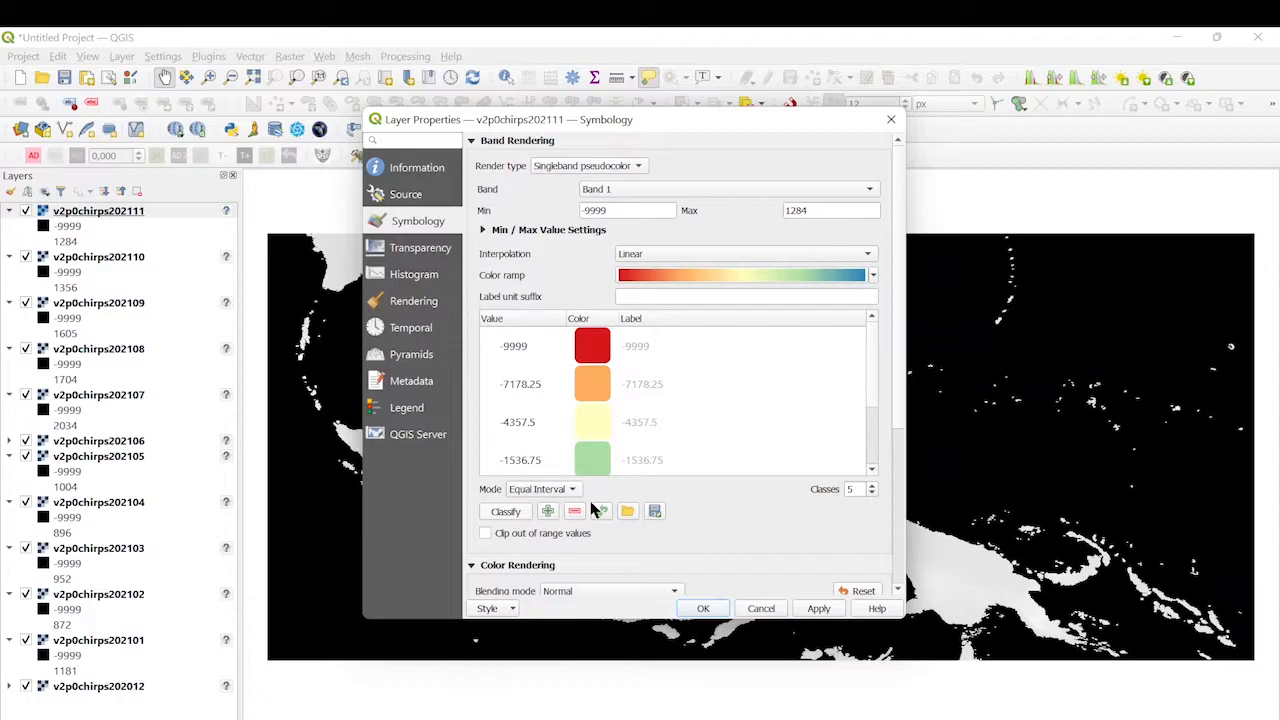
pyautogui.click(871, 494)
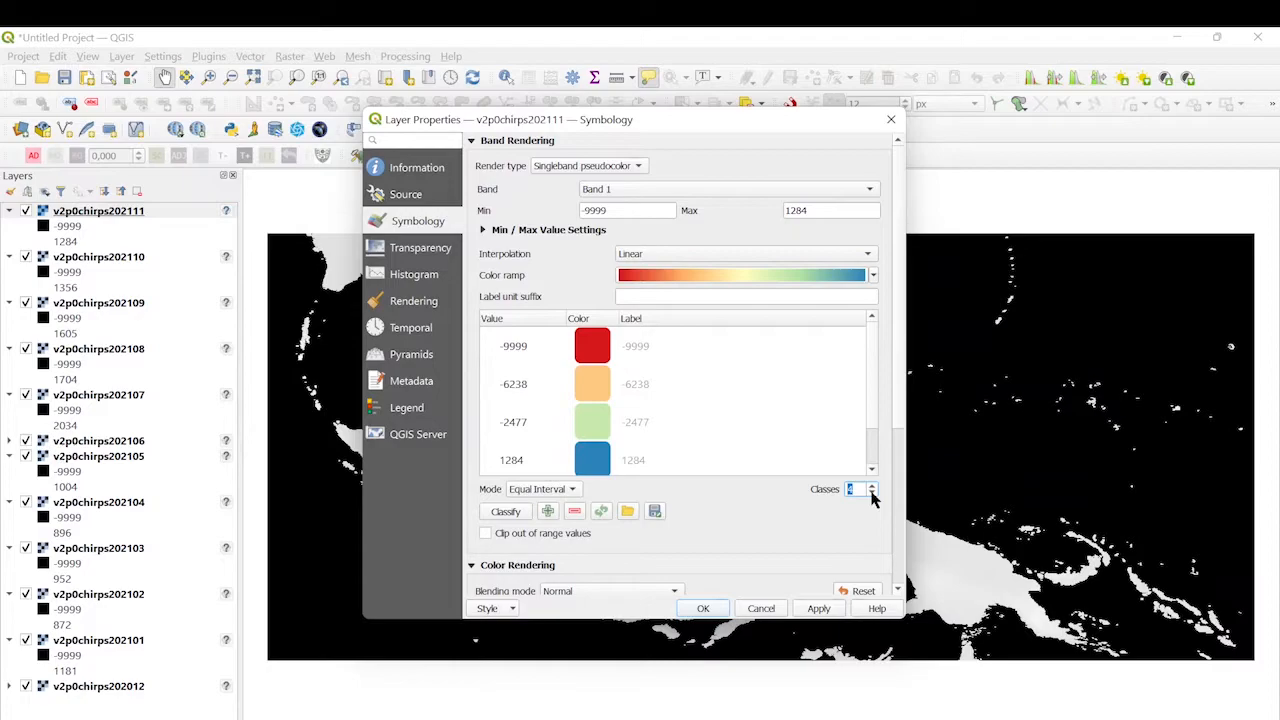
# - Set the value of the red class in the v2p0chirps202111 color table to 100
pyautogui.click(506, 349)
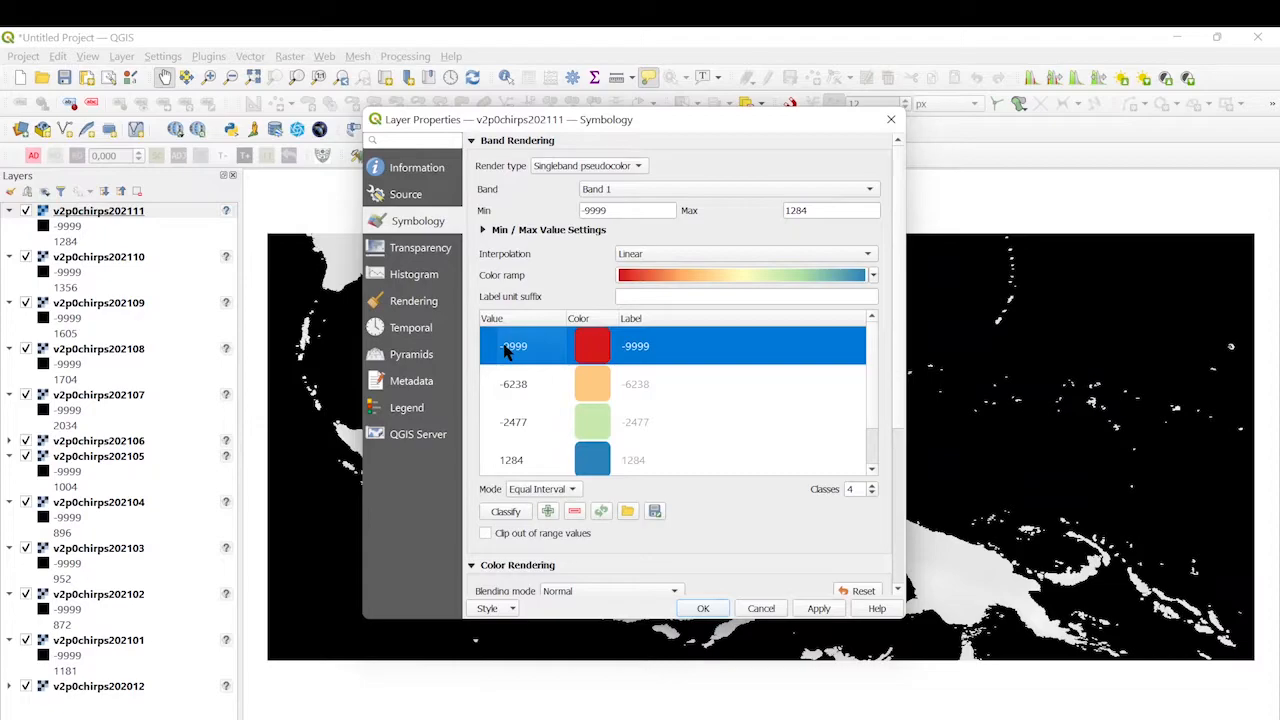
pyautogui.press('Delete')
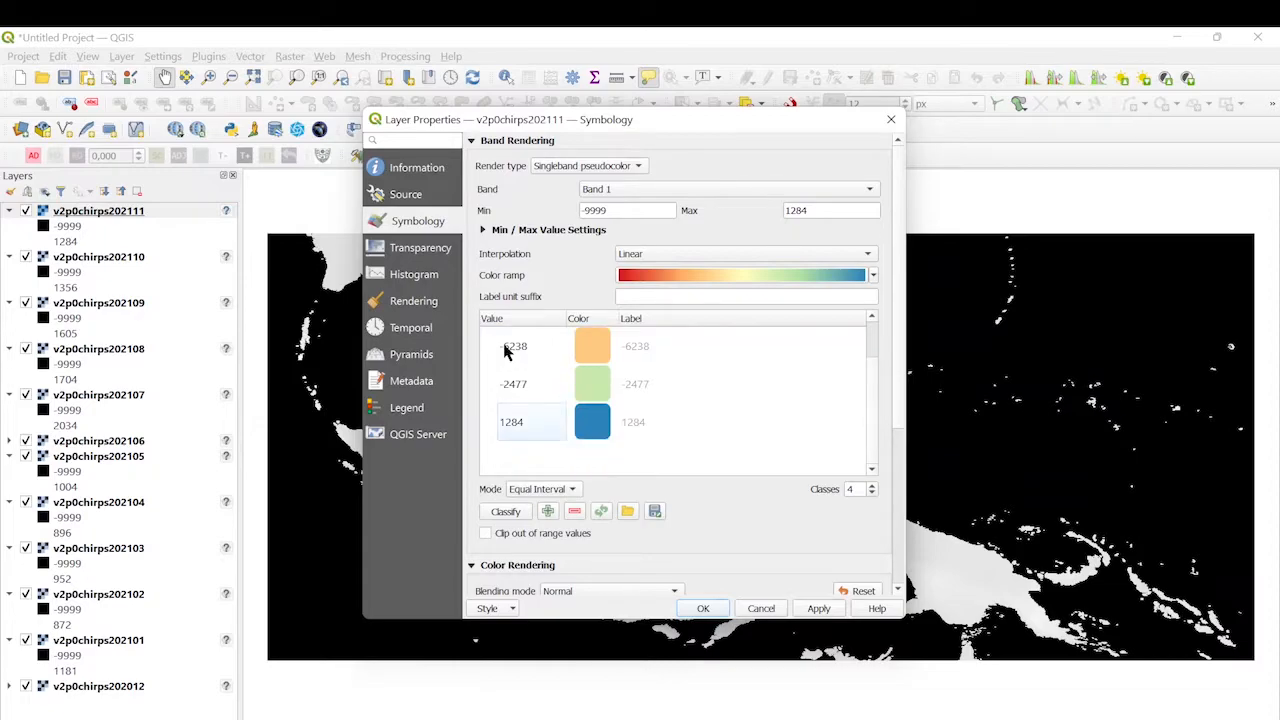
pyautogui.moveTo(872, 394); pyautogui.dragTo(867, 324)
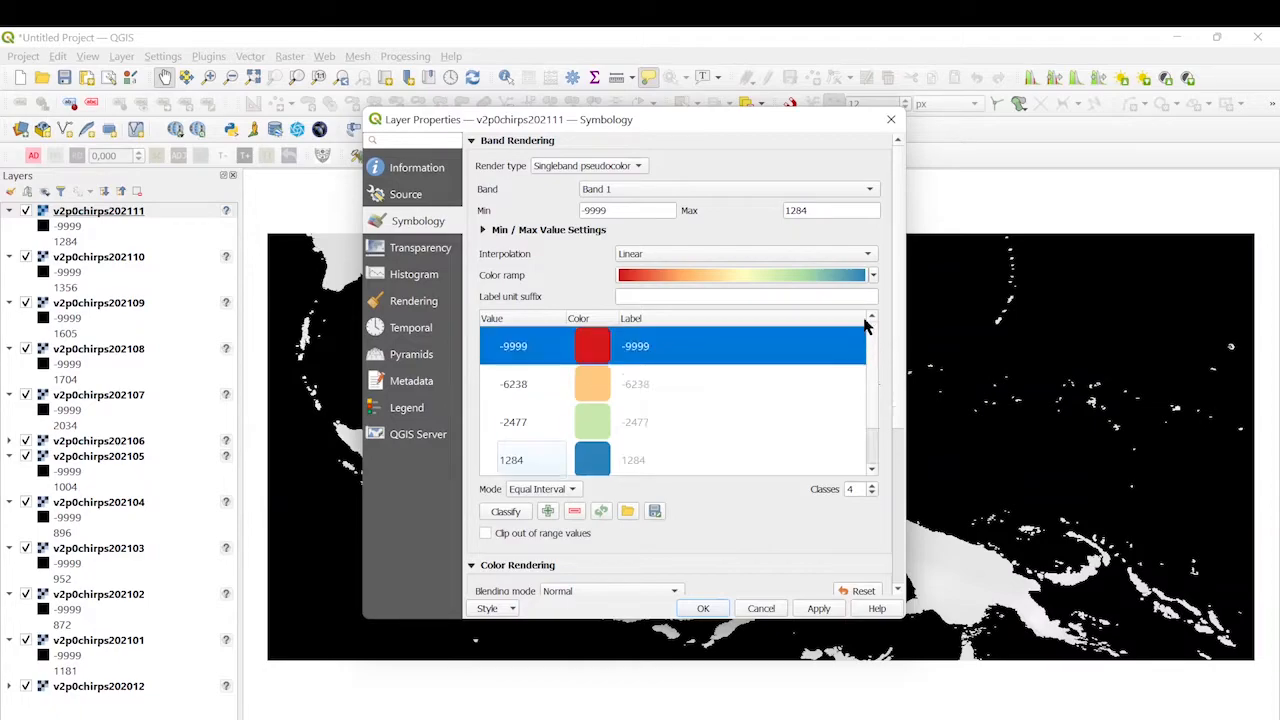
pyautogui.doubleClick(514, 345)
pyautogui.write('1')
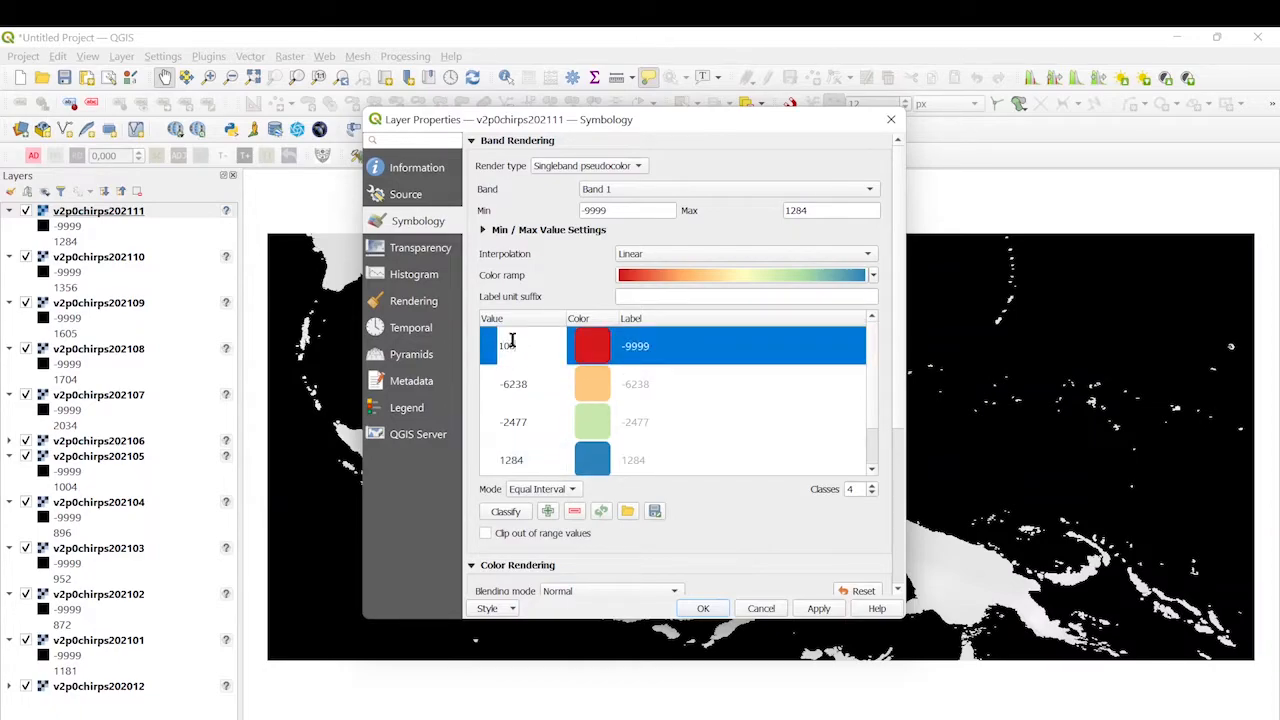
pyautogui.write('00')
pyautogui.press('Return')
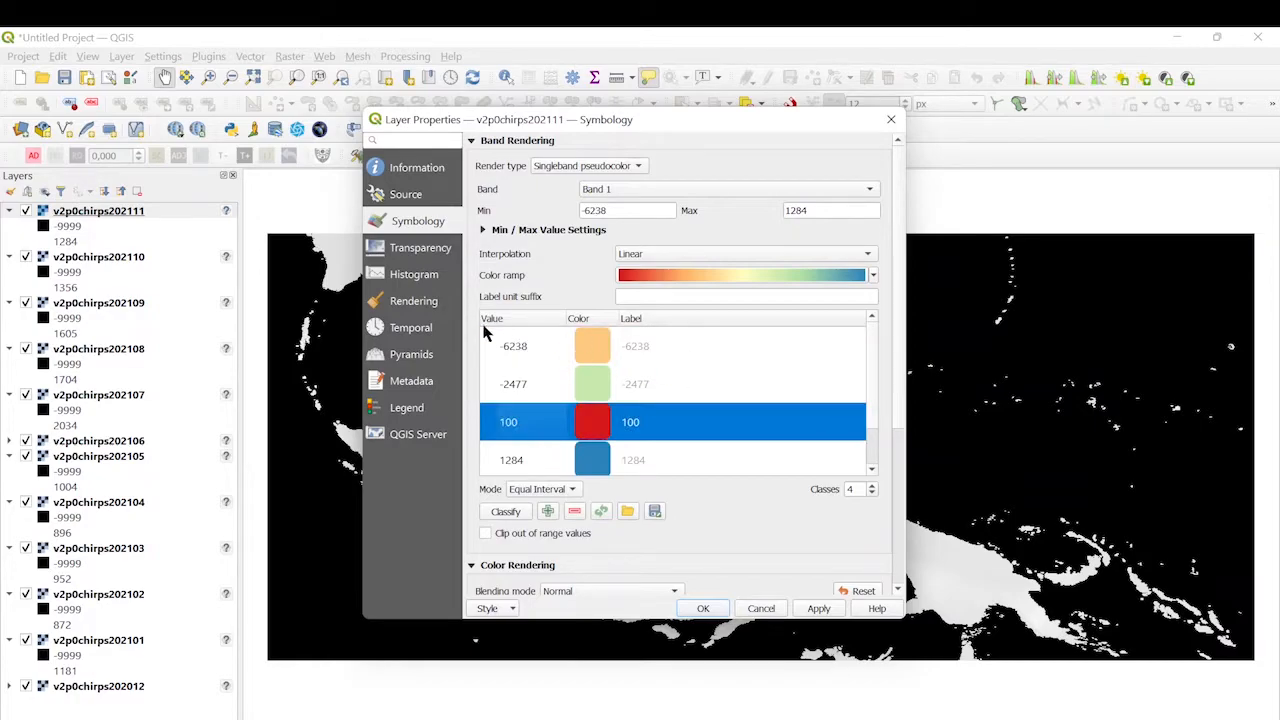
# - Set the orange class's value to 300 and the light green class's value to 500
pyautogui.doubleClick(511, 345)
pyautogui.write('300')
pyautogui.press('Return')
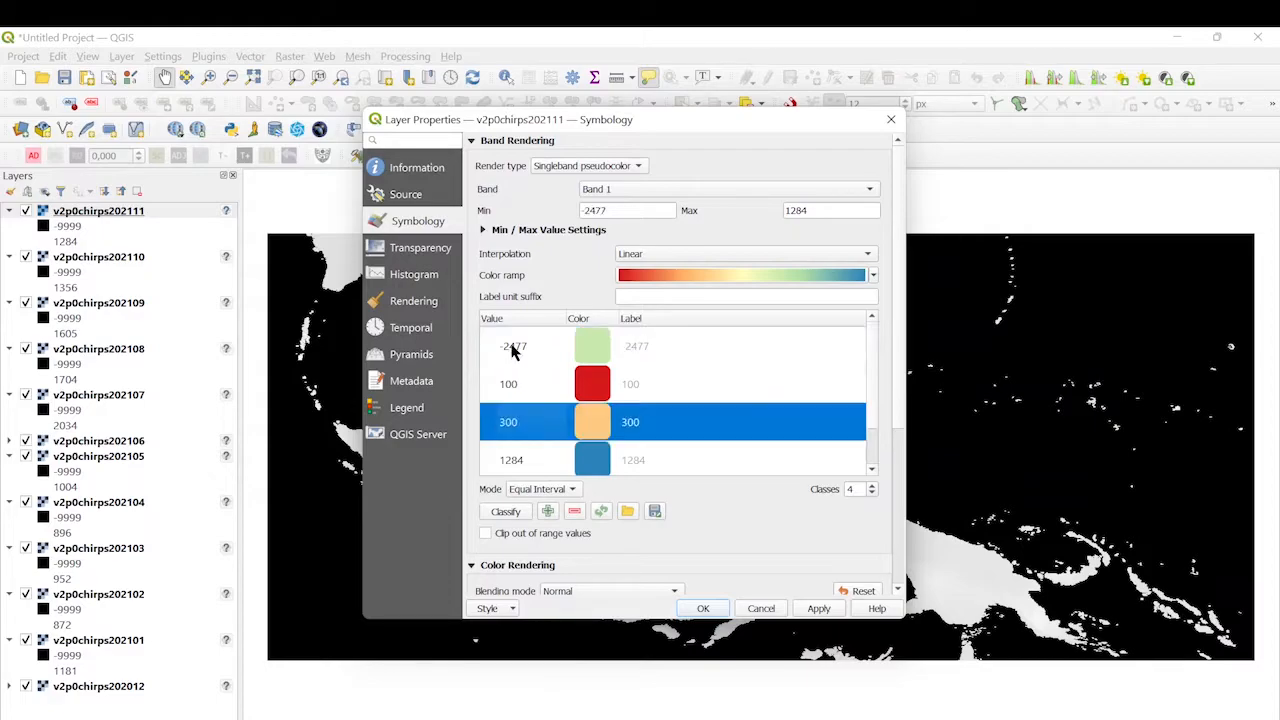
pyautogui.doubleClick(511, 346)
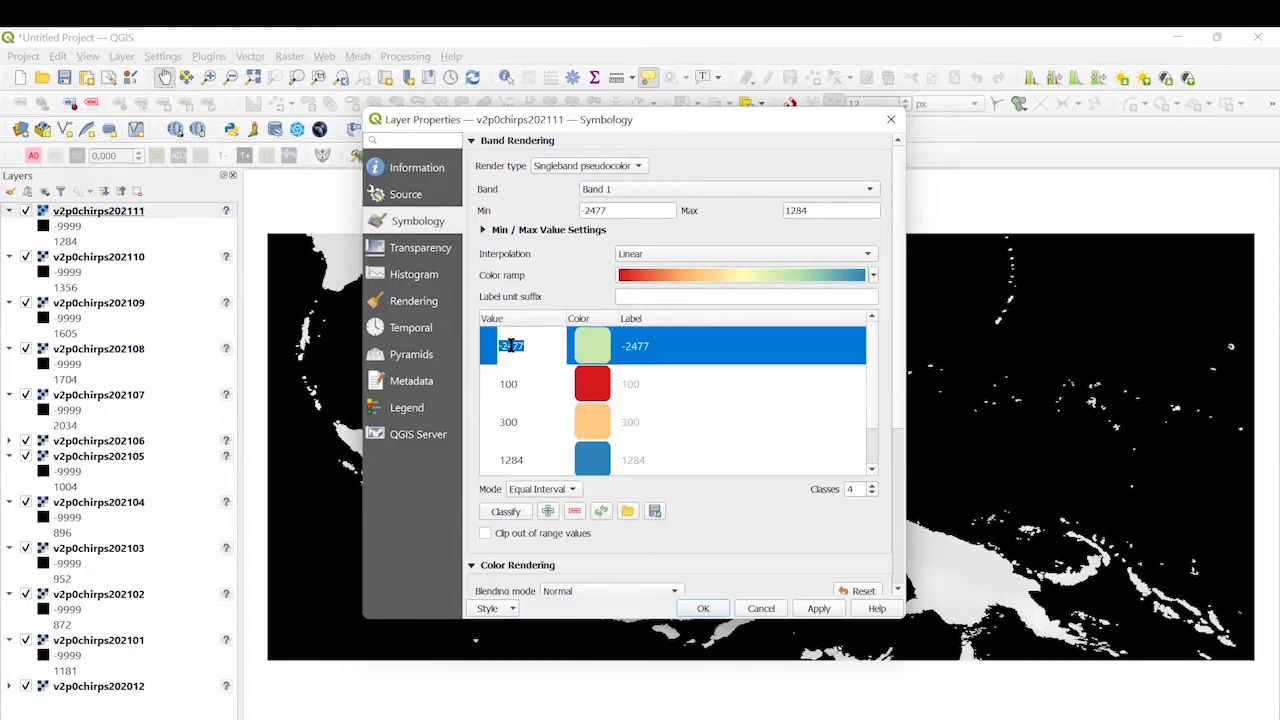
pyautogui.write('500')
pyautogui.press('Return')
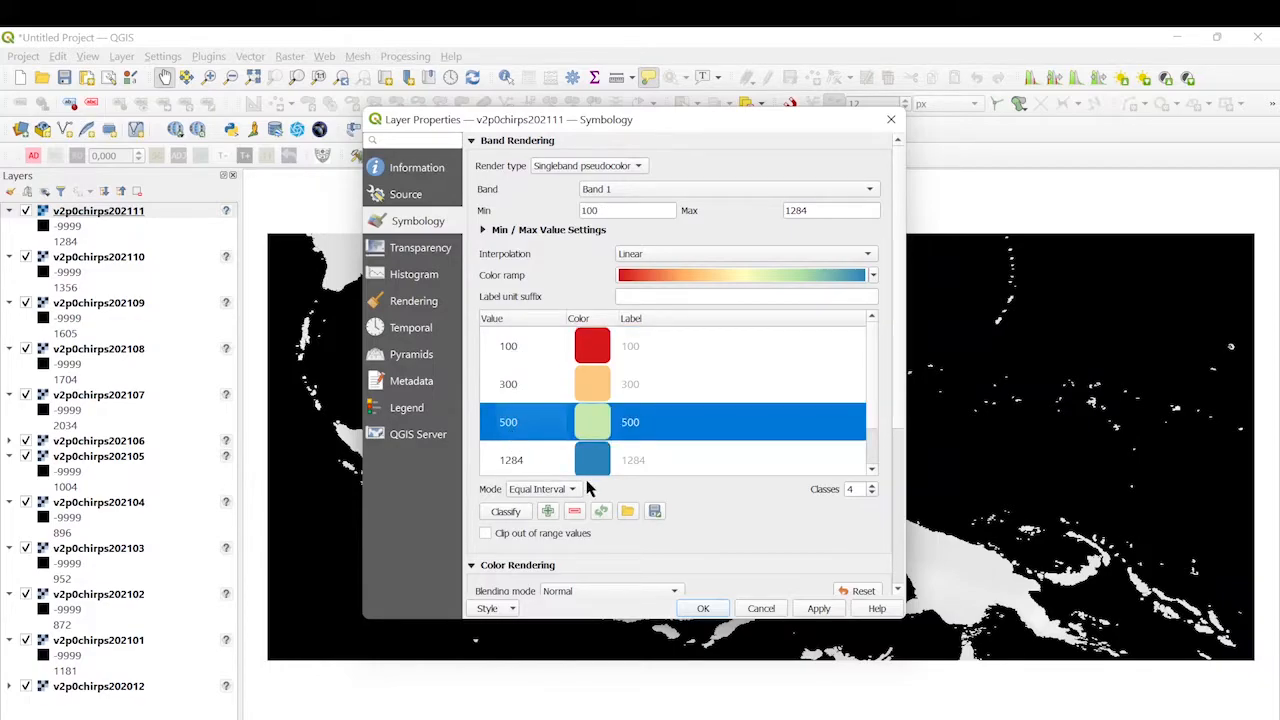
# - Enter -9999 as the additional no data value in the layer's transparency settings
pyautogui.click(430, 248)
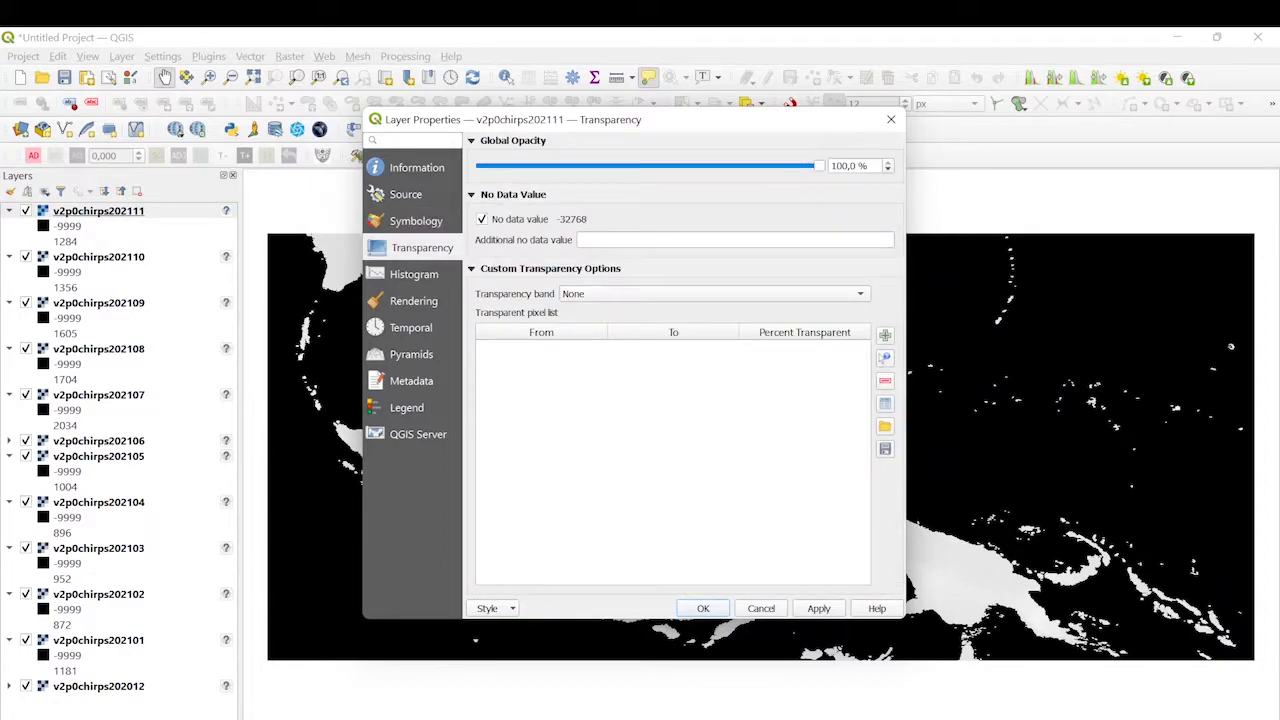
pyautogui.click(666, 242)
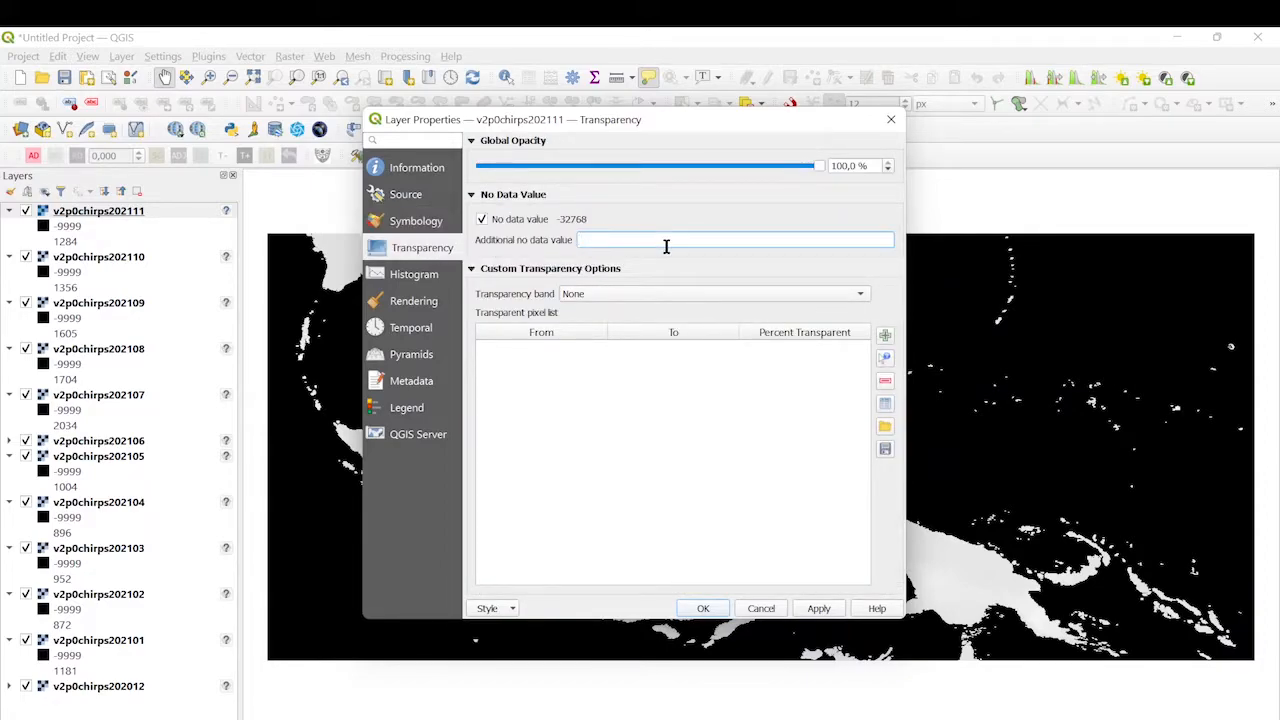
pyautogui.write('-9999')
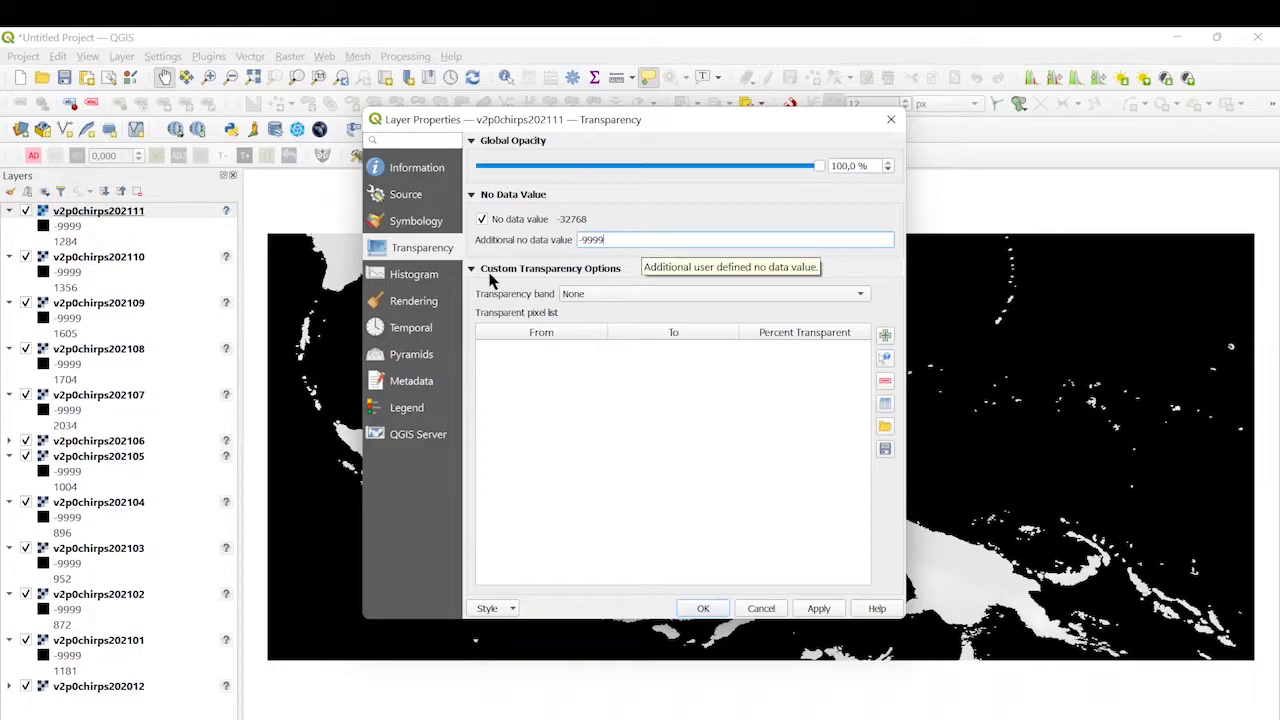
# - Enable temporal settings for v2p0chirps202111 and set the fixed time range's start date to 1 November 2021
pyautogui.click(415, 328)
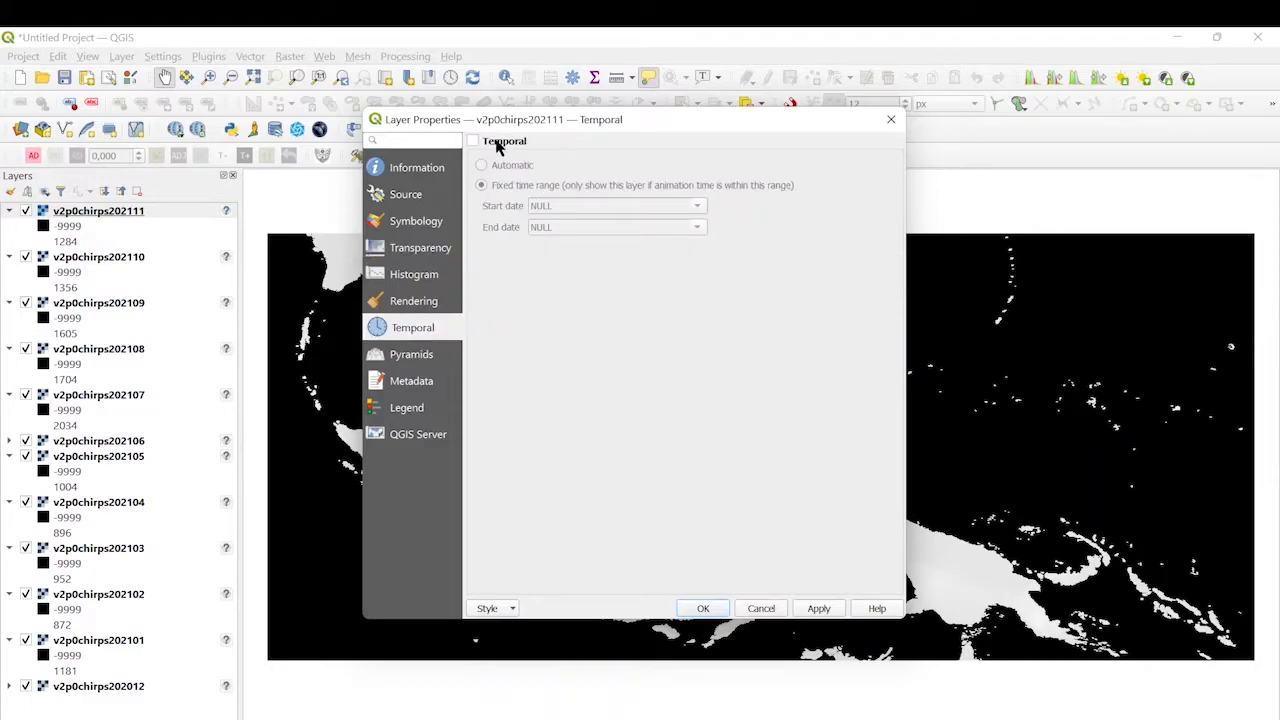
pyautogui.click(473, 142)
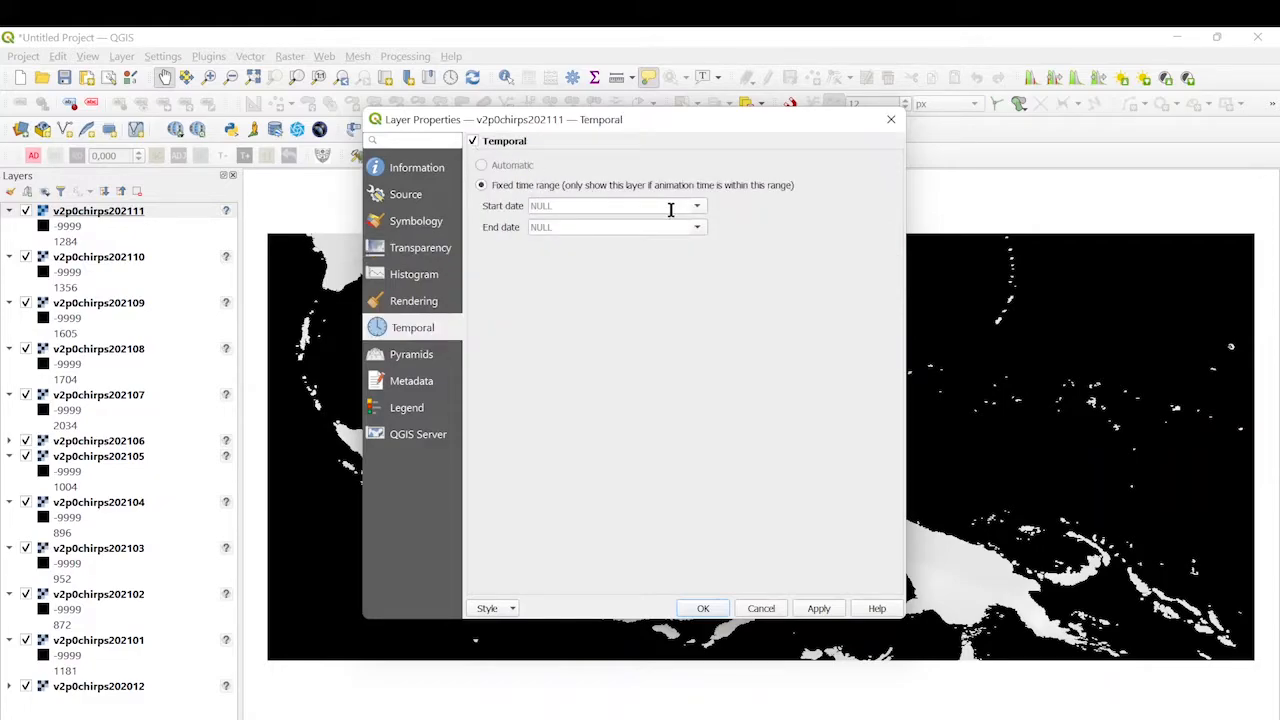
pyautogui.click(697, 208)
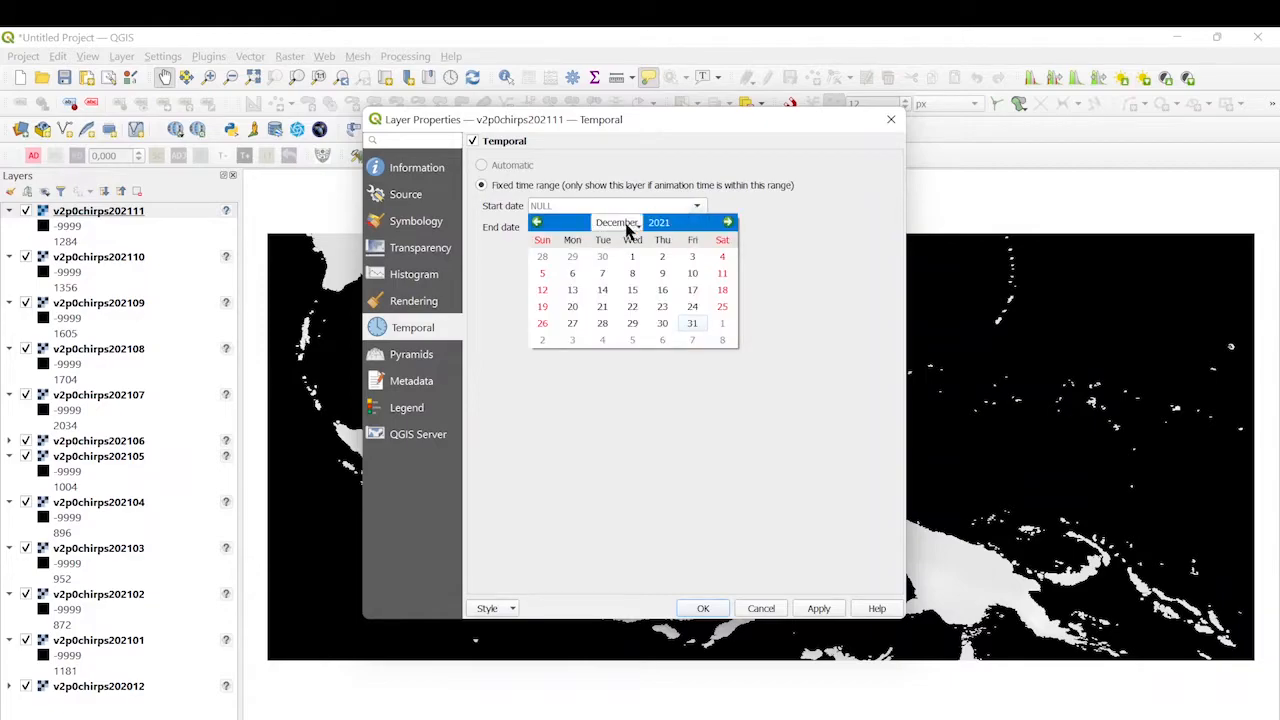
pyautogui.click(628, 224)
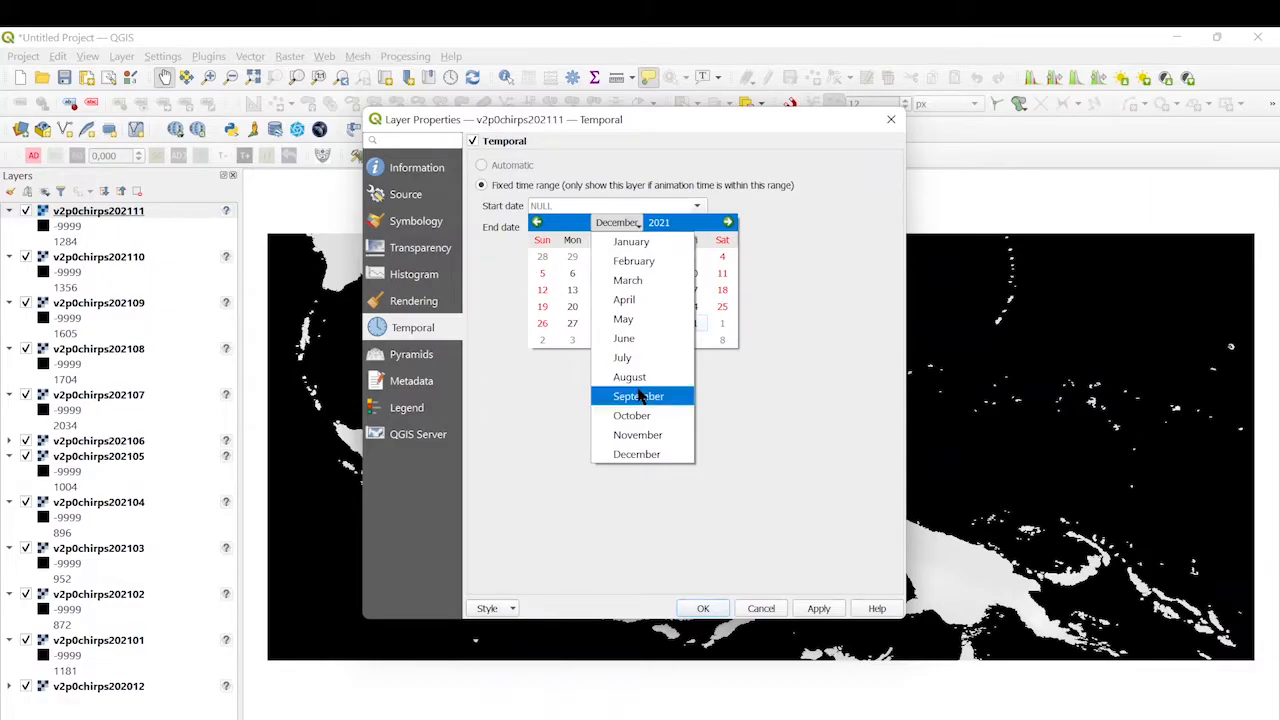
pyautogui.click(648, 435)
pyautogui.click(578, 260)
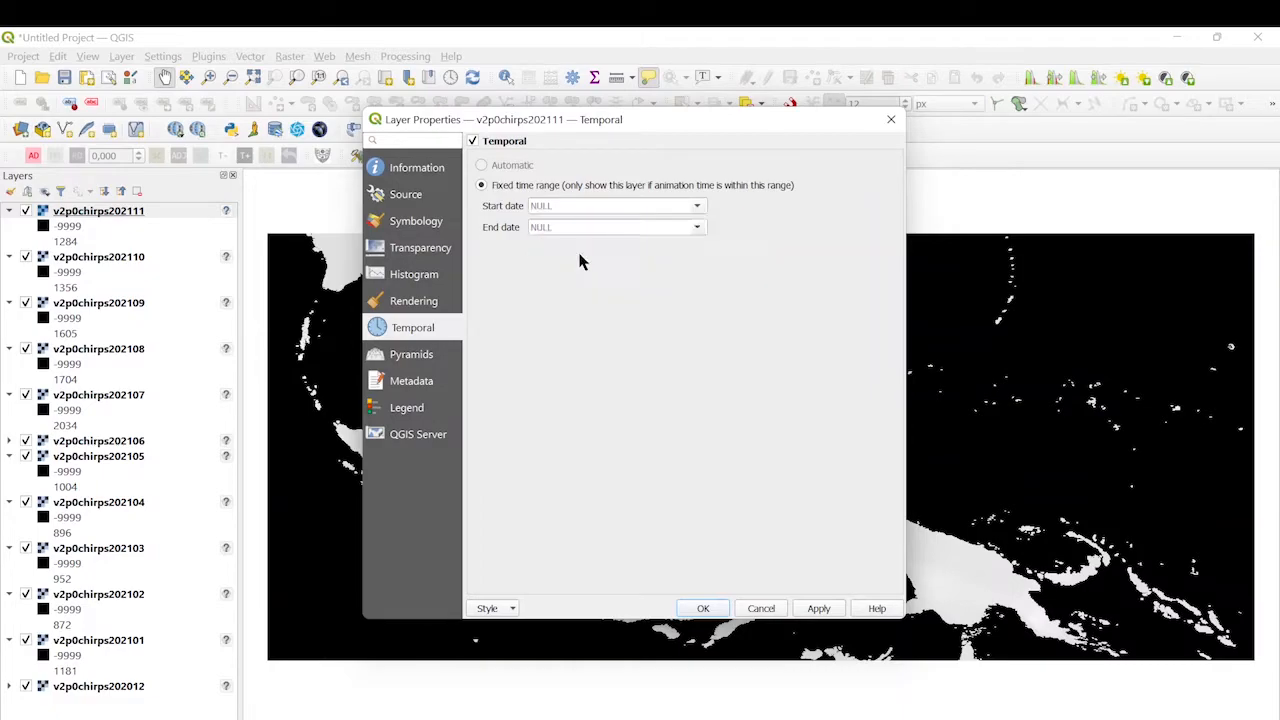
# - Set the end date of the layer's fixed time range to 30 November 2021
pyautogui.click(698, 227)
pyautogui.click(625, 245)
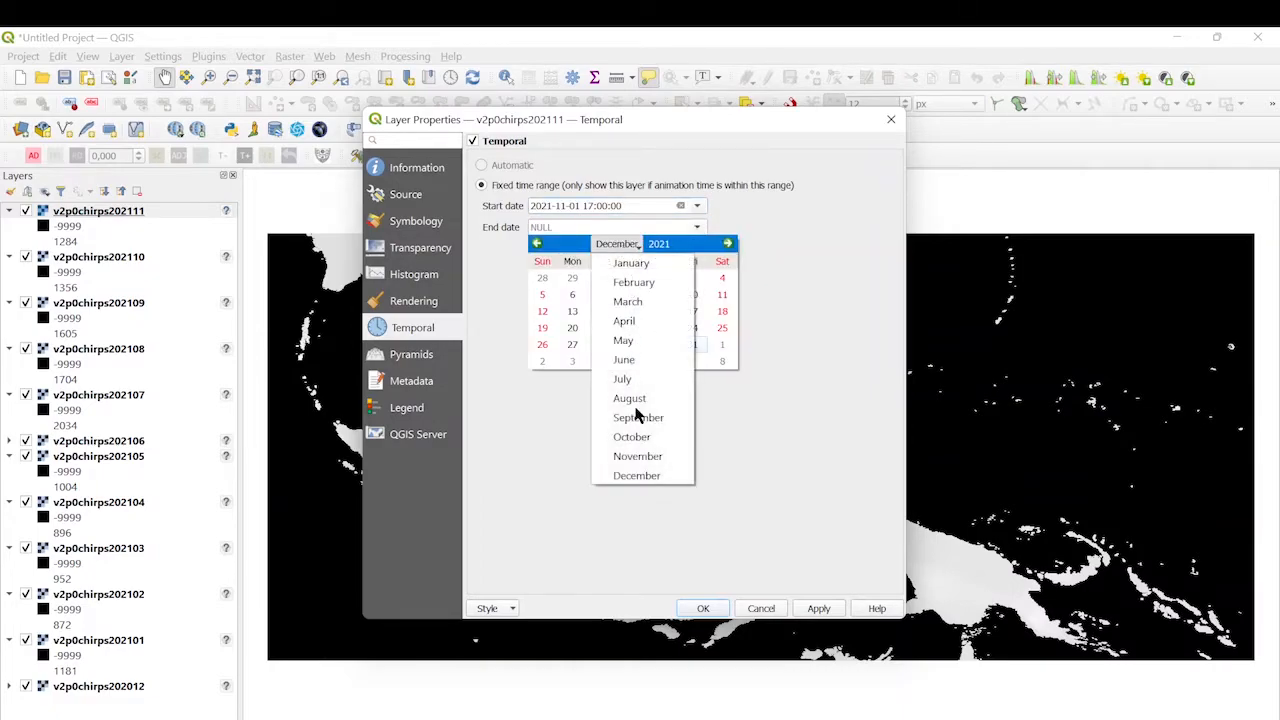
pyautogui.click(631, 452)
pyautogui.click(602, 345)
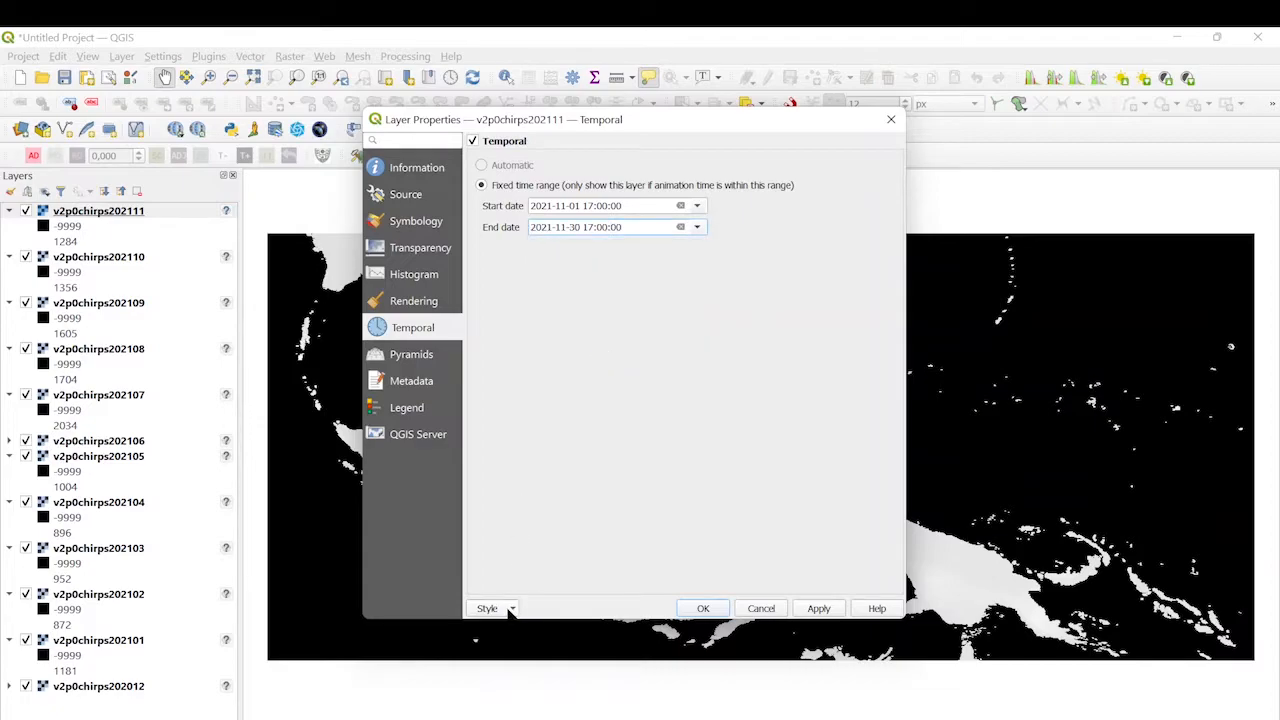
# - Save the layer style as DEMO.qml in the Bahan UAS folder, replacing the existing file, and accept the layer properties
pyautogui.click(508, 608)
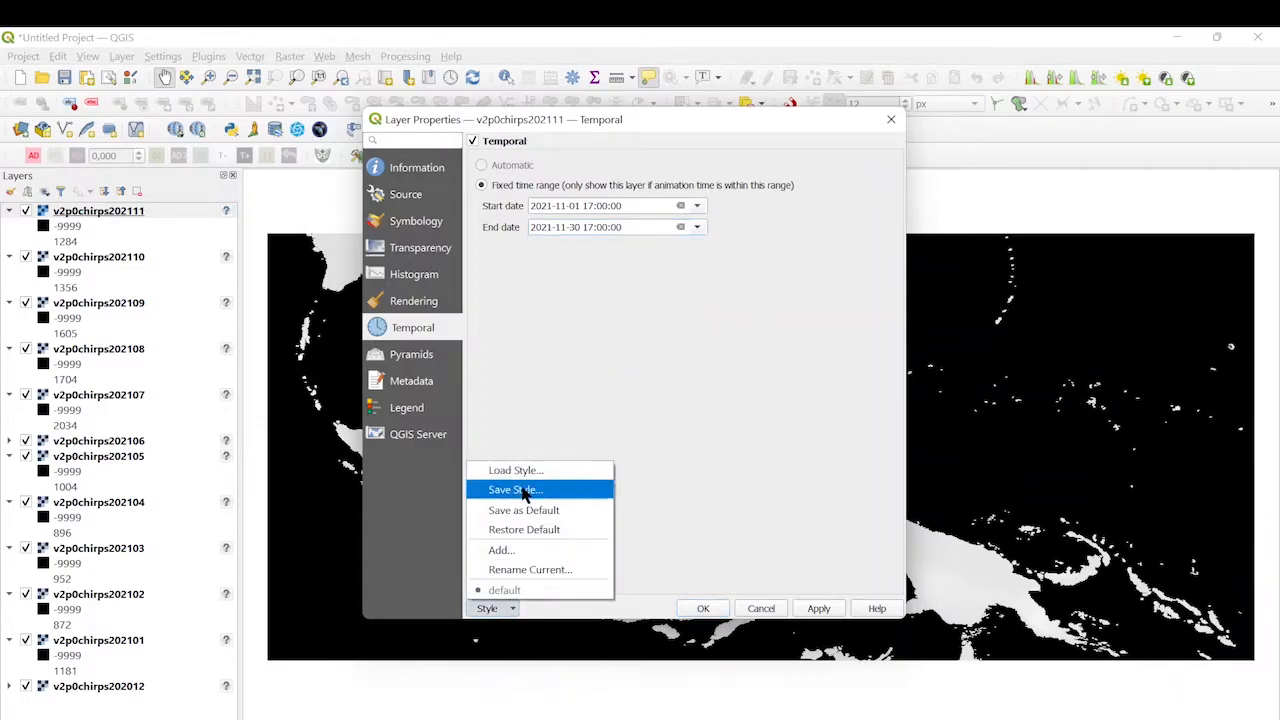
pyautogui.click(522, 491)
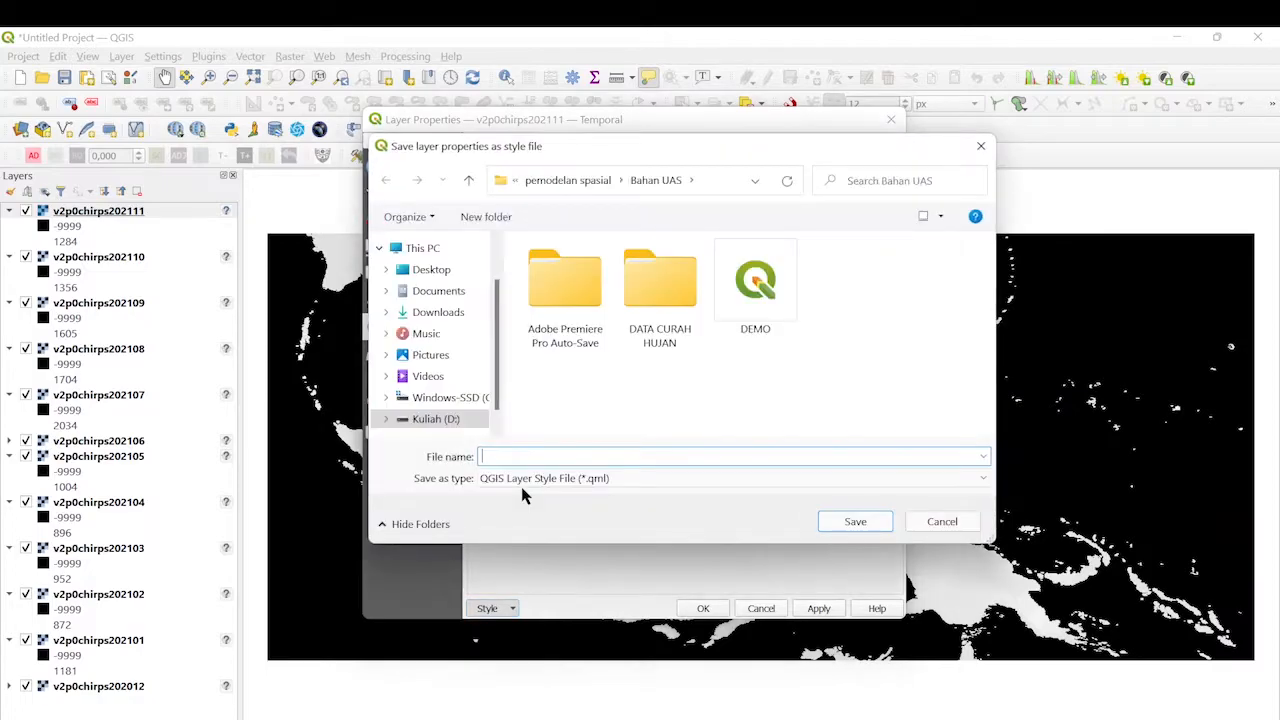
pyautogui.doubleClick(763, 323)
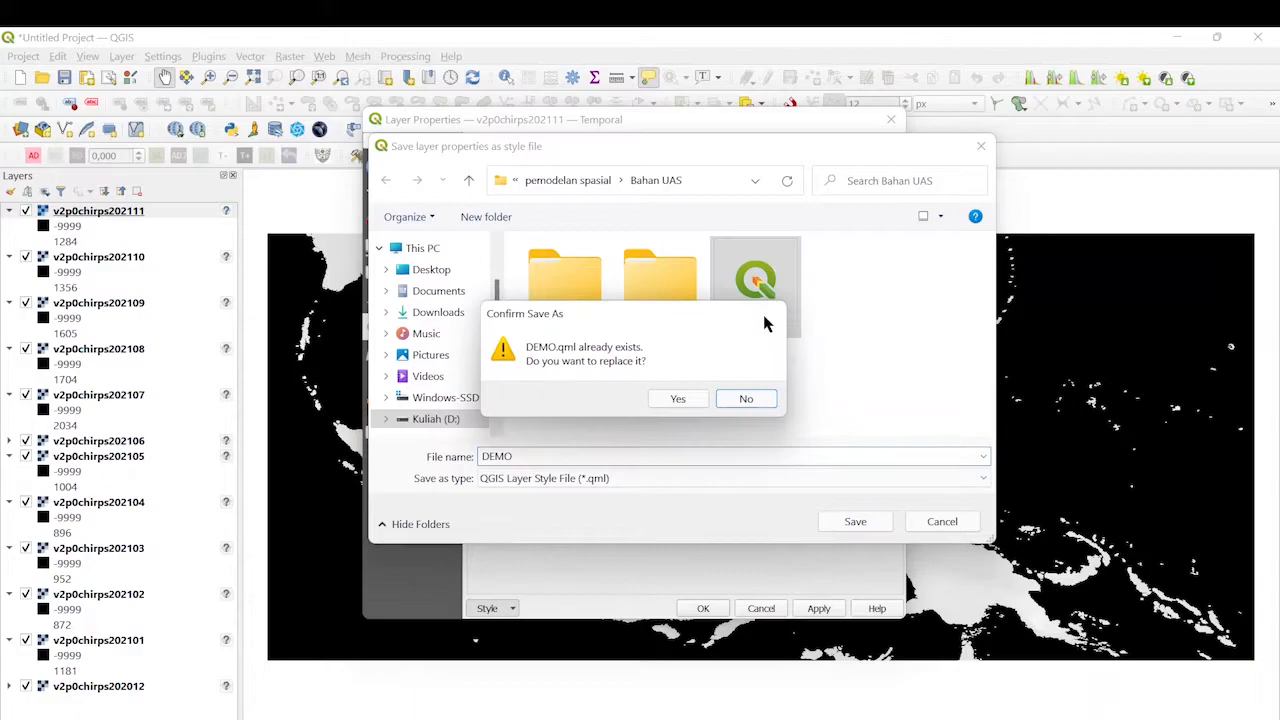
pyautogui.click(677, 400)
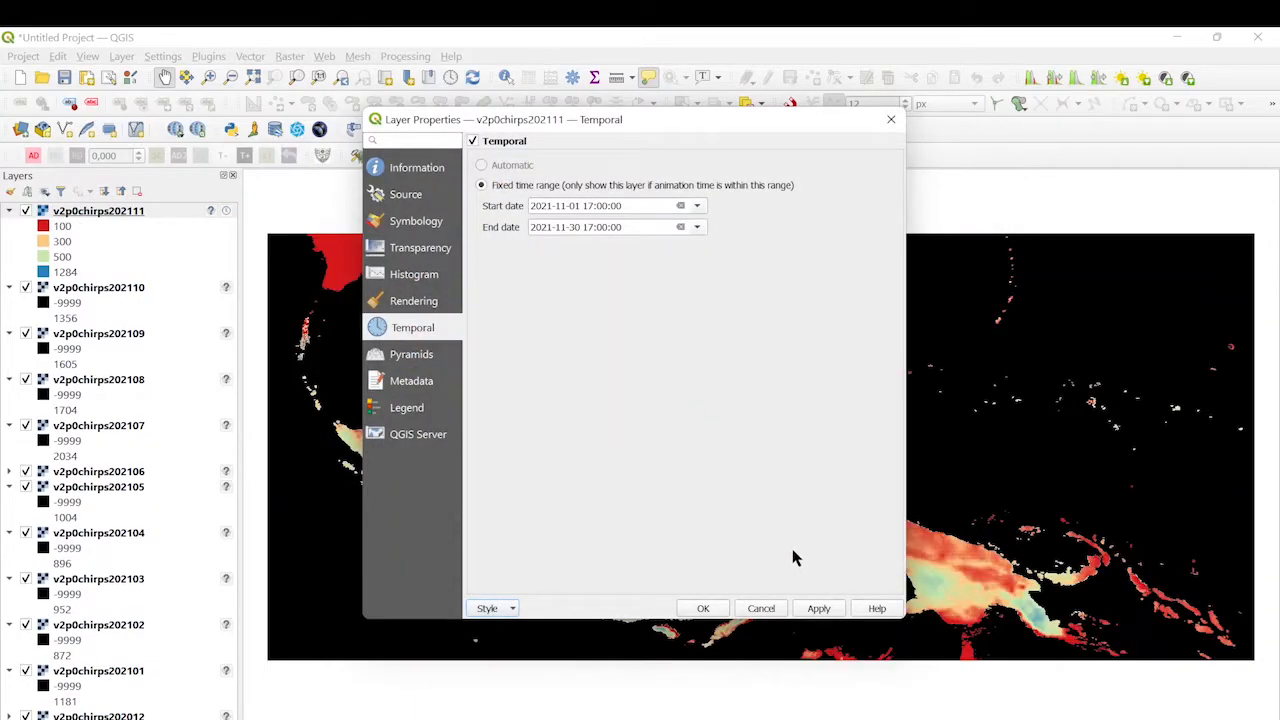
pyautogui.click(703, 608)
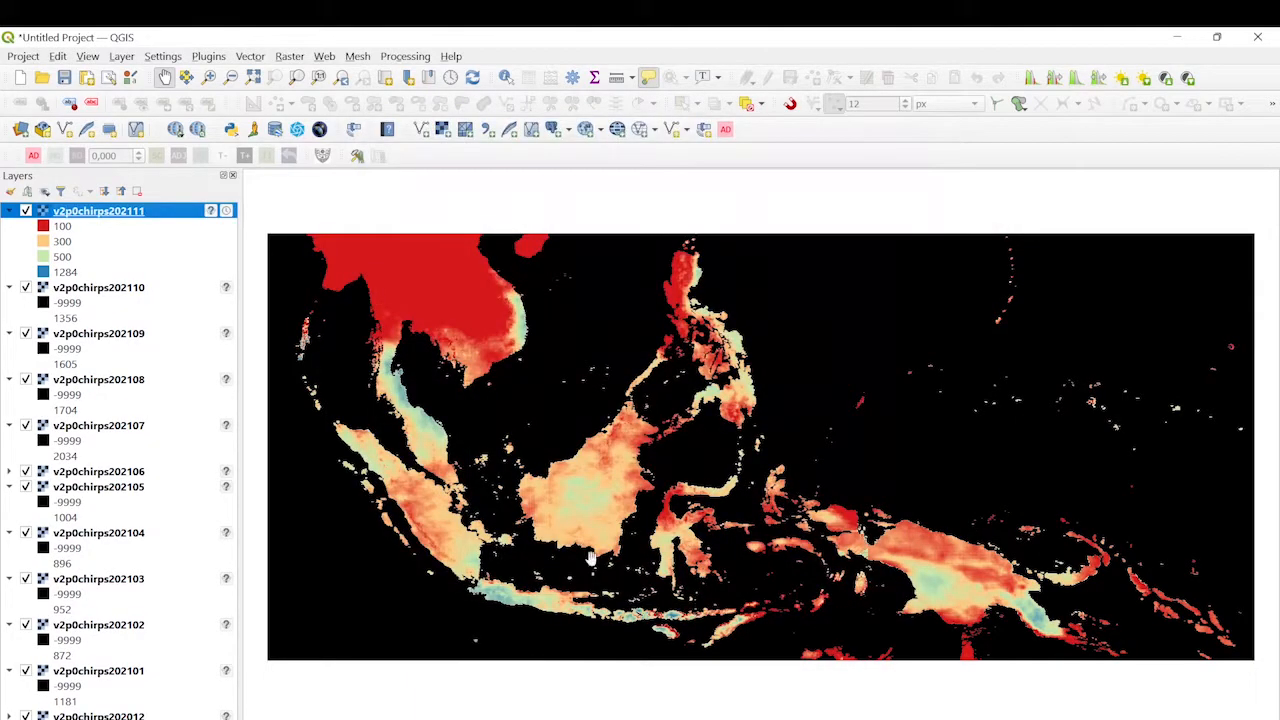
# - Load the saved DEMO style into the properties of the v2p0chirps202110 layer
pyautogui.click(122, 290)
pyautogui.rightClick(122, 290)
pyautogui.click(112, 289)
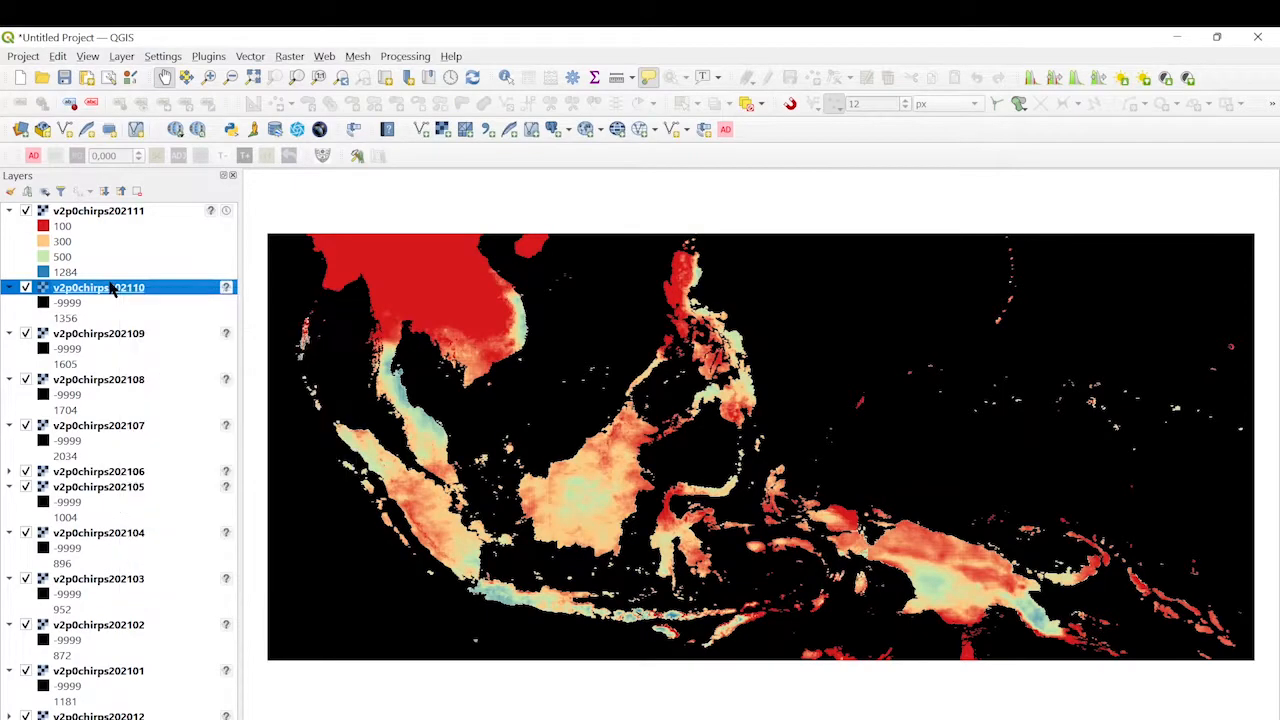
pyautogui.doubleClick(112, 289)
pyautogui.click(509, 606)
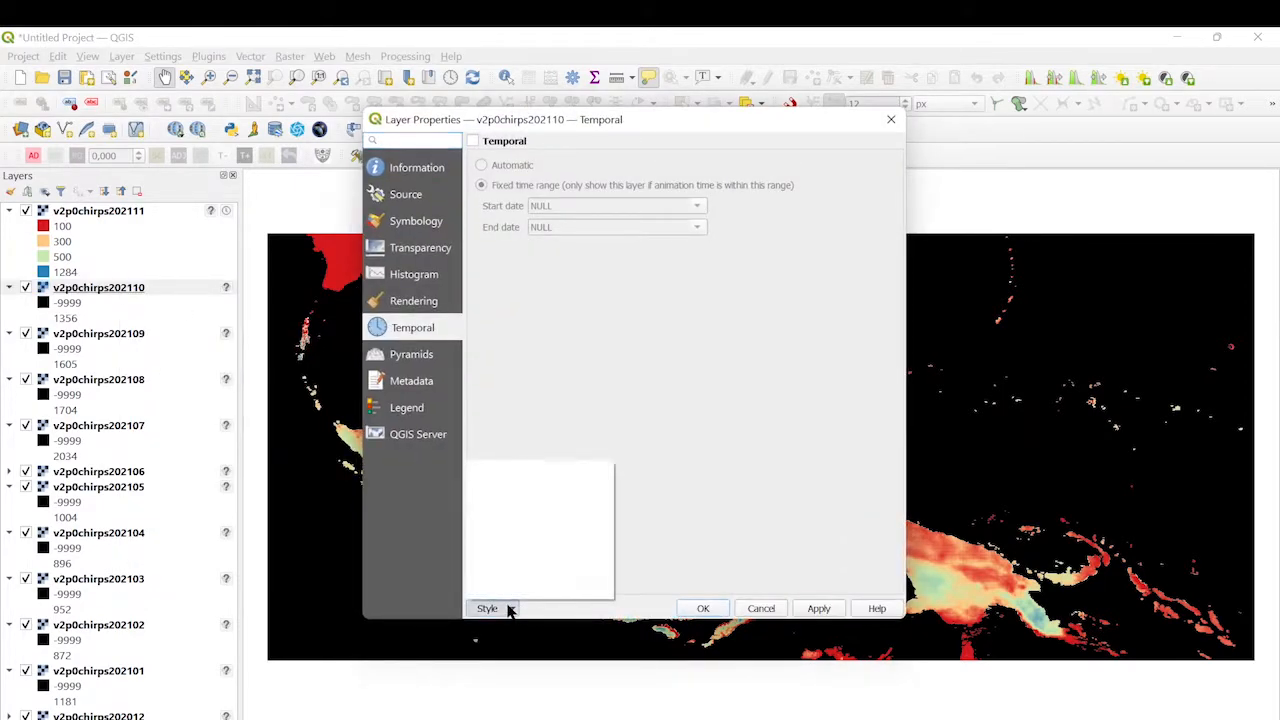
pyautogui.click(506, 470)
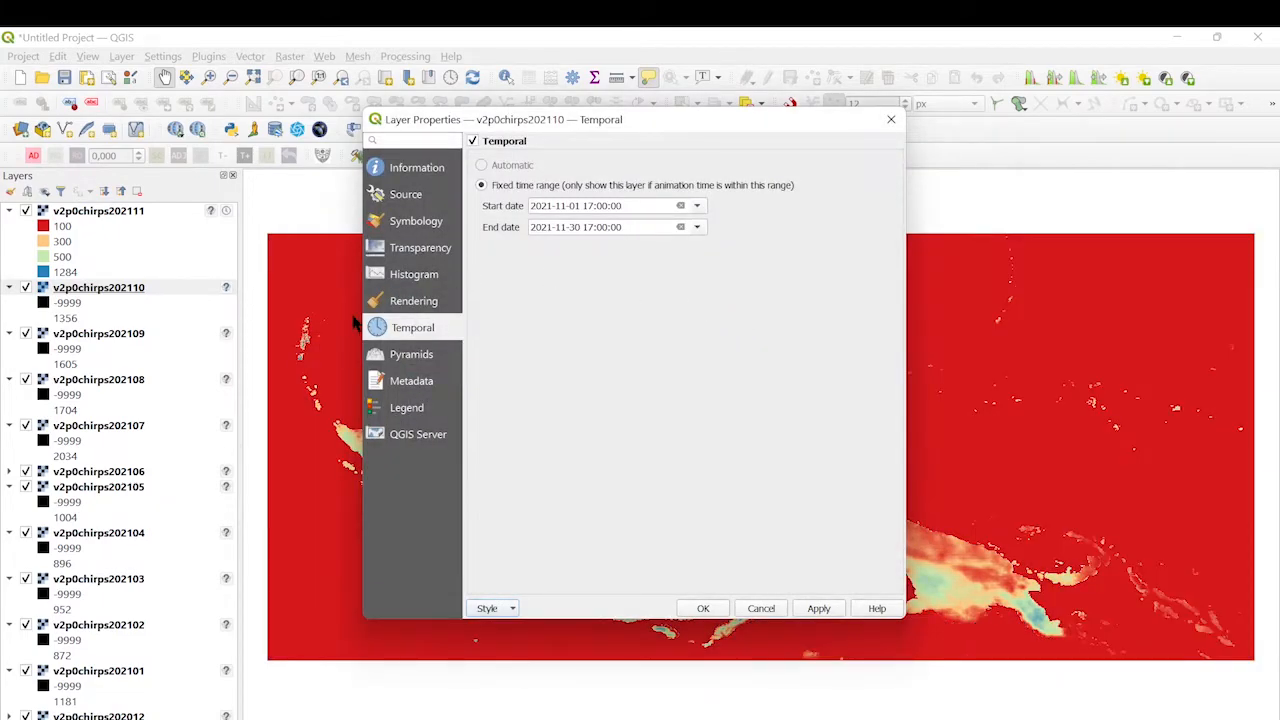
# - Set the fixed time range of v2p0chirps202110 to start on 1 October 2021 and end on 31 October 2021
pyautogui.click(696, 206)
pyautogui.click(609, 221)
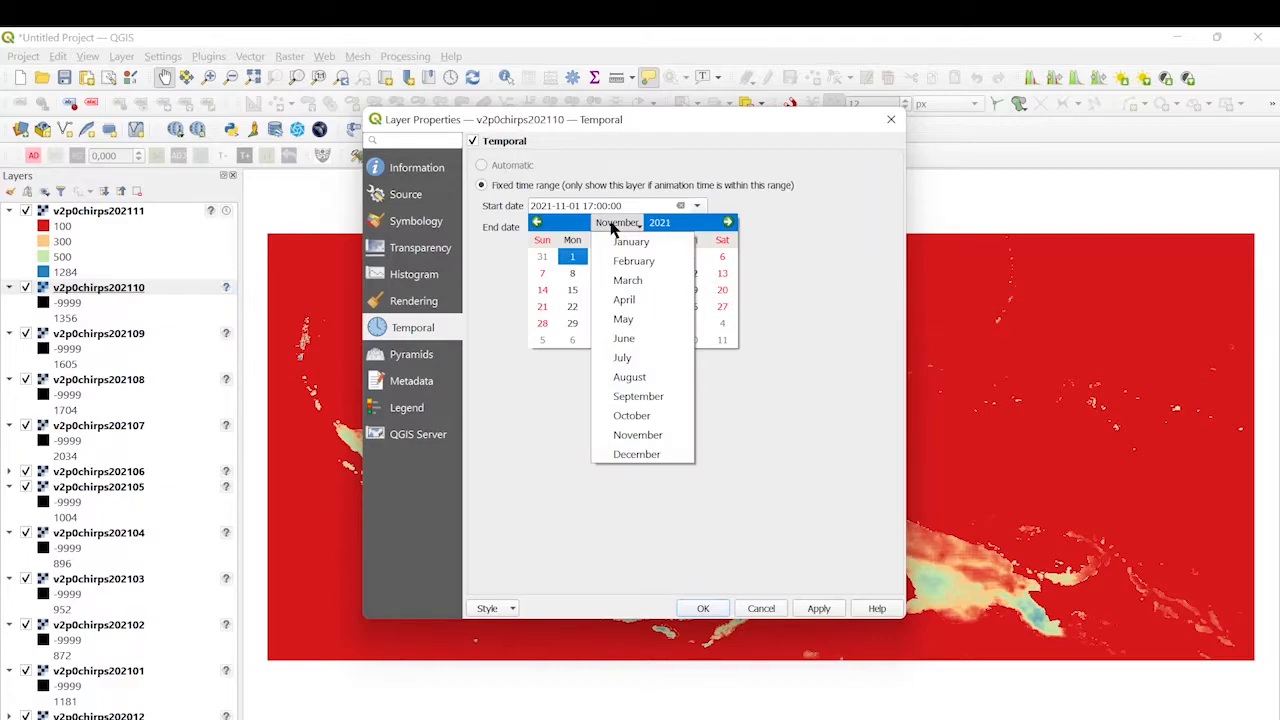
pyautogui.click(632, 416)
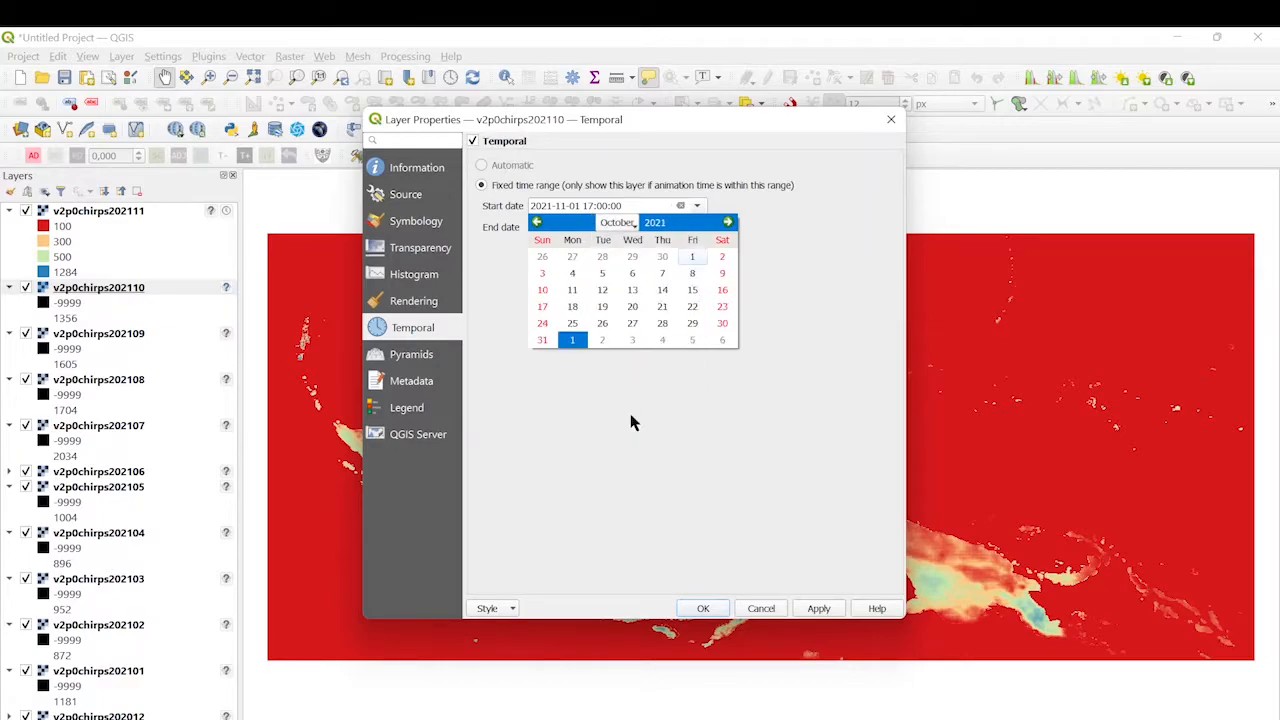
pyautogui.click(692, 257)
pyautogui.click(697, 227)
pyautogui.click(620, 244)
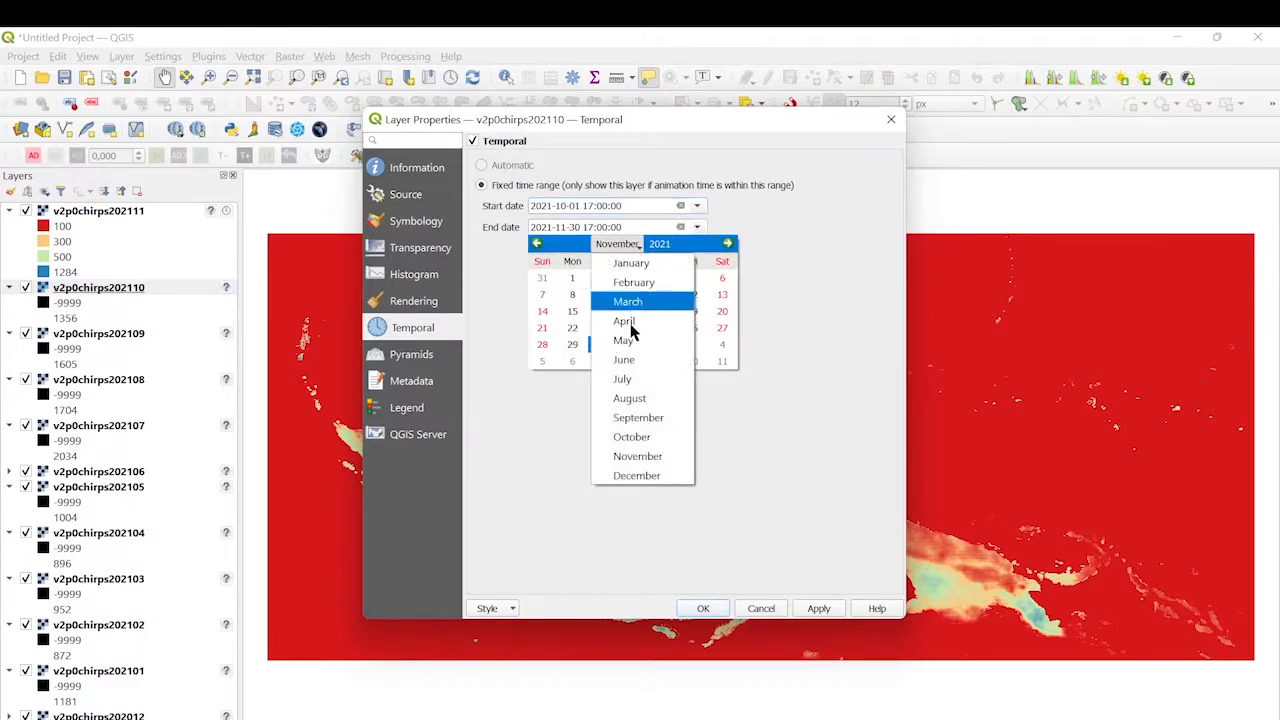
pyautogui.click(645, 440)
pyautogui.click(546, 363)
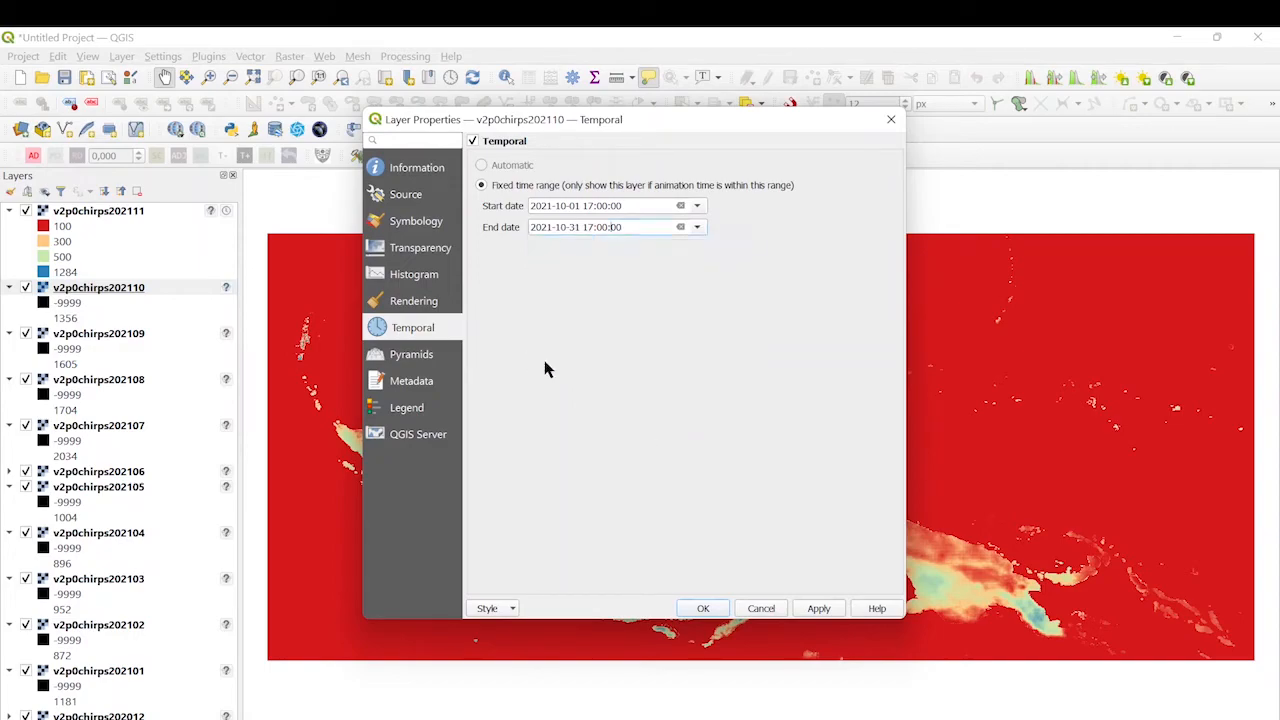
# - Set -9999 as the additional no data value for v2p0chirps202110 and accept the layer properties
pyautogui.click(414, 248)
pyautogui.click(615, 242)
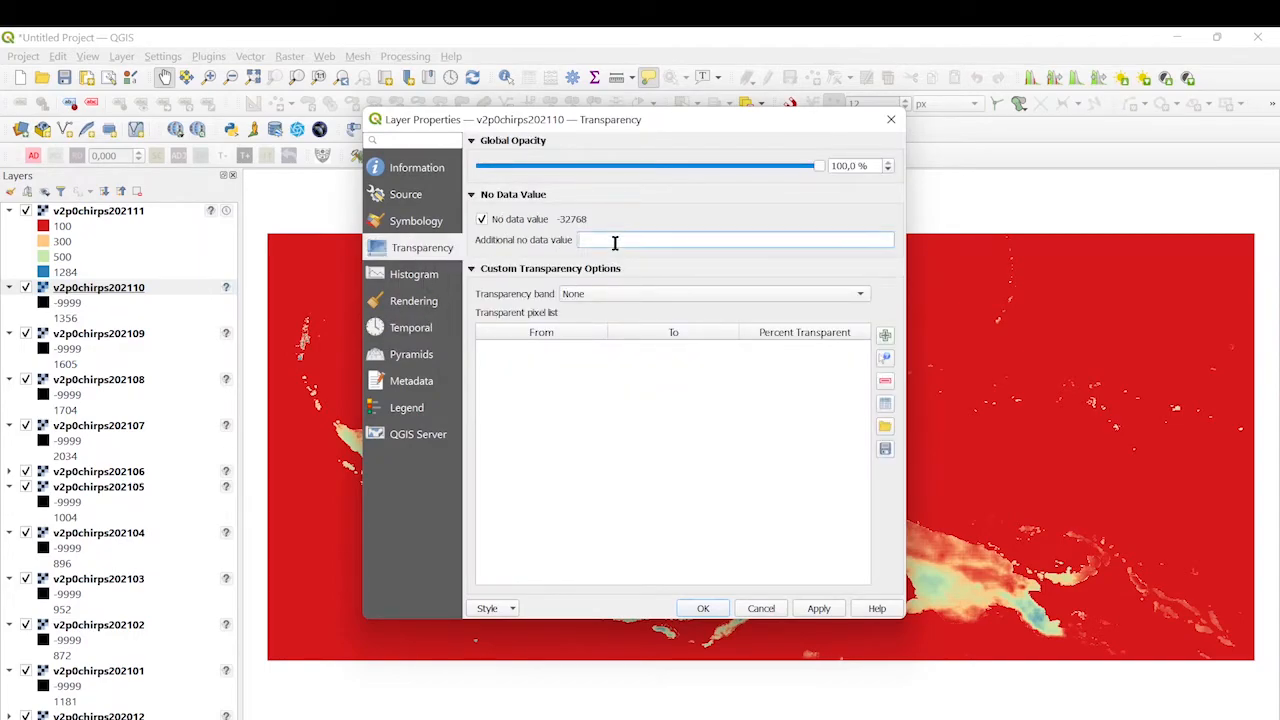
pyautogui.write('-9999')
pyautogui.click(714, 608)
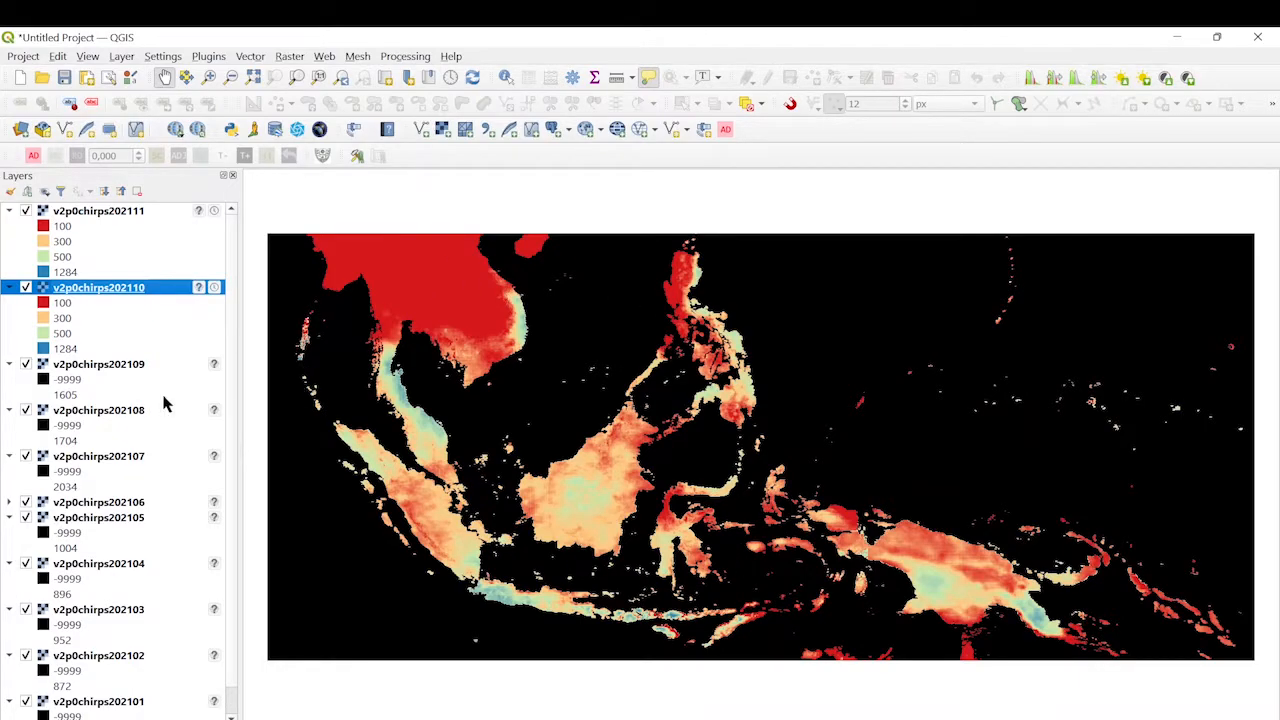
# - Open the Temporal Controller and play the rainfall animation with a step of 1 month
pyautogui.scroll(-1, 228, 478)
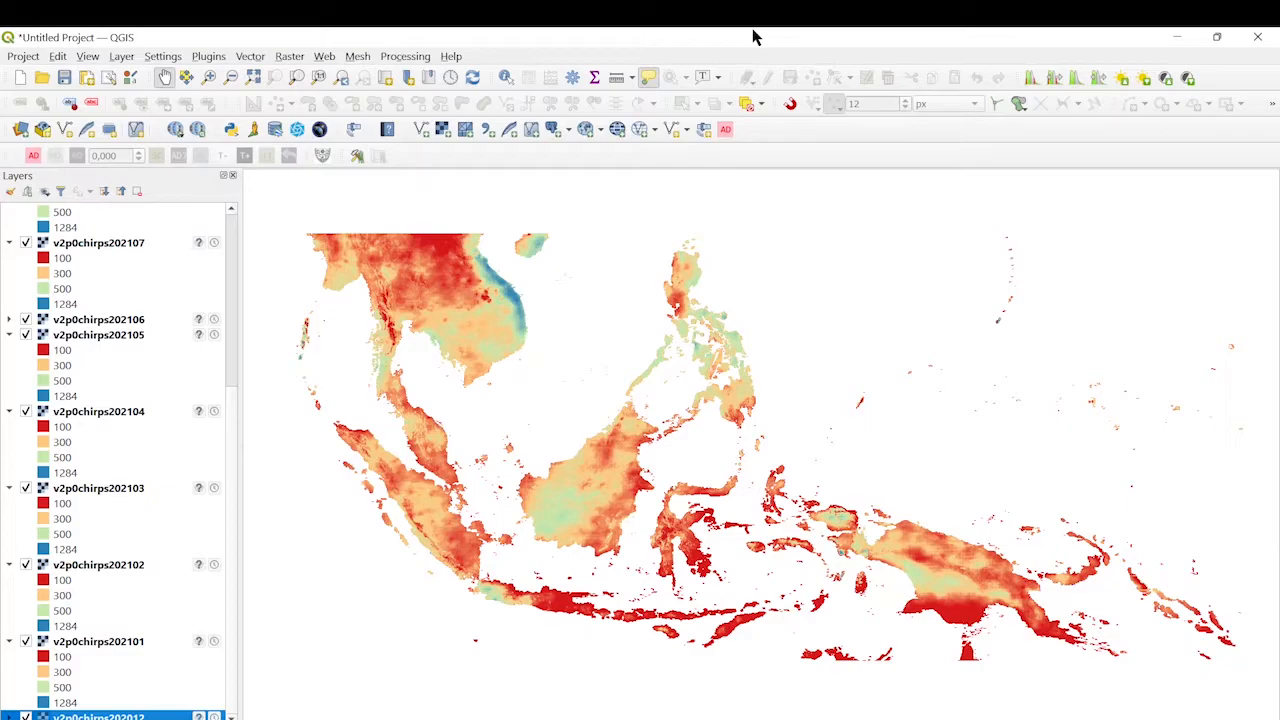
pyautogui.click(451, 78)
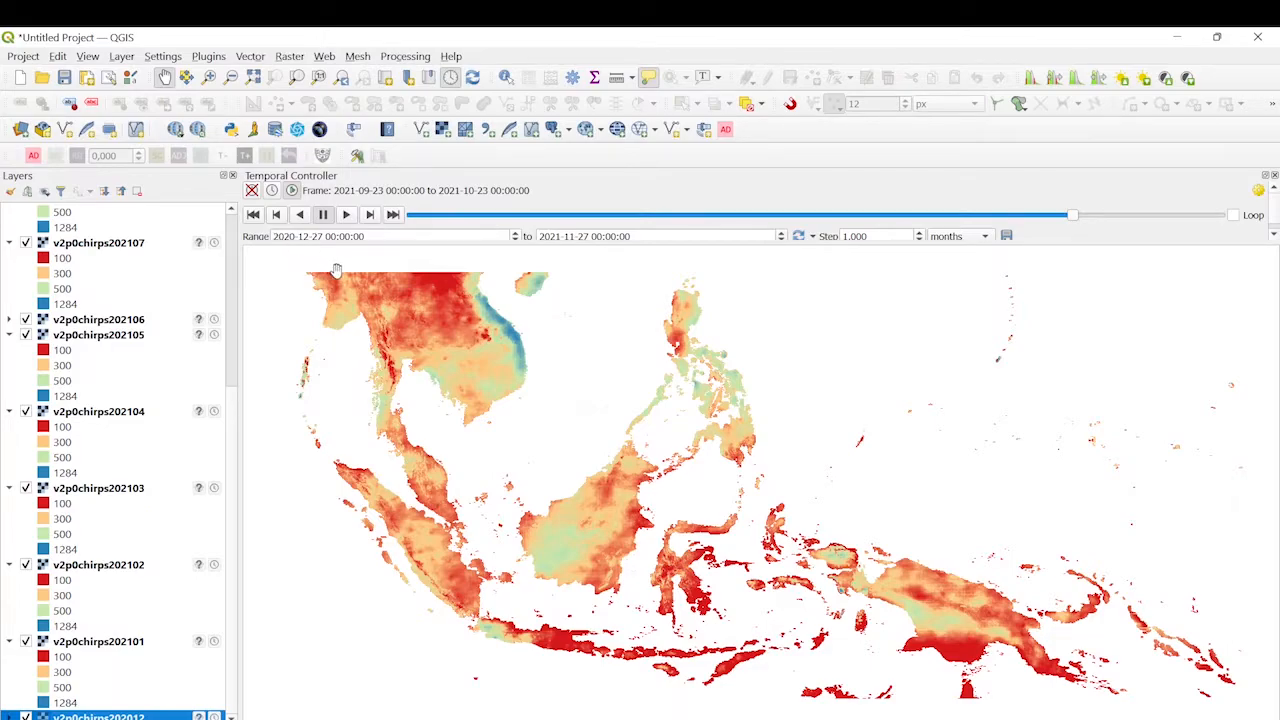
pyautogui.click(966, 240)
pyautogui.click(951, 243)
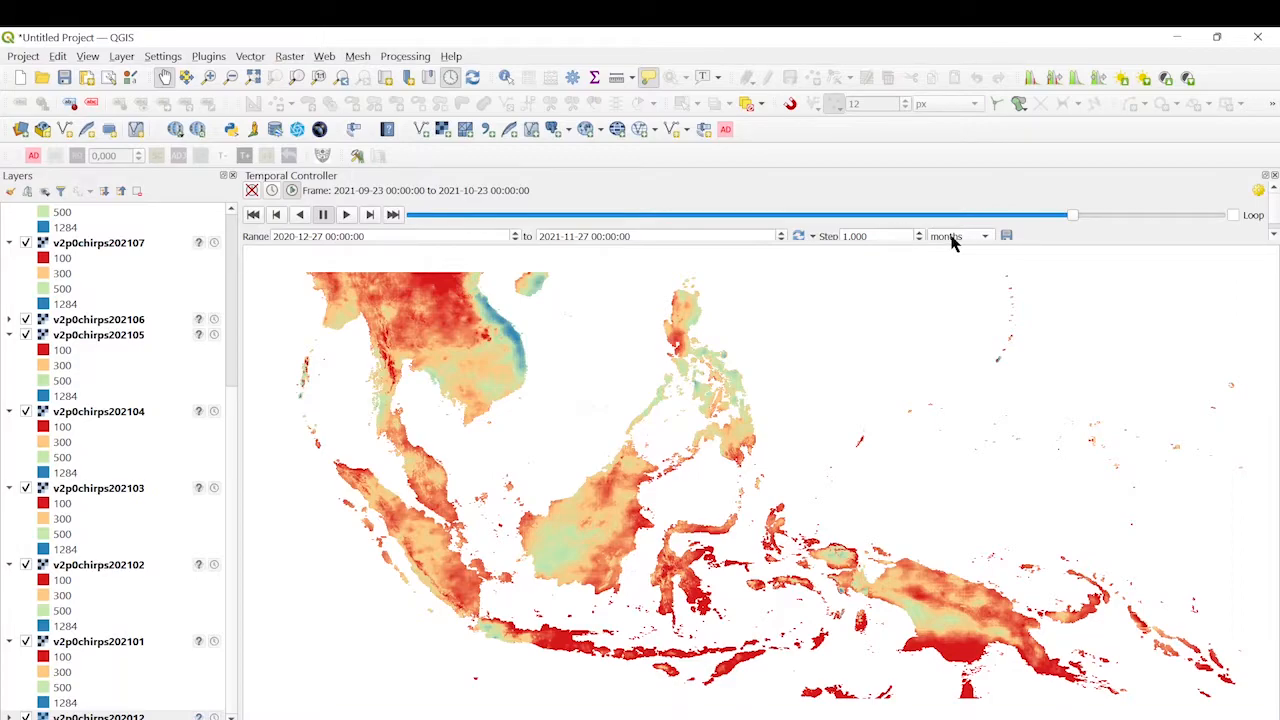
pyautogui.click(345, 216)
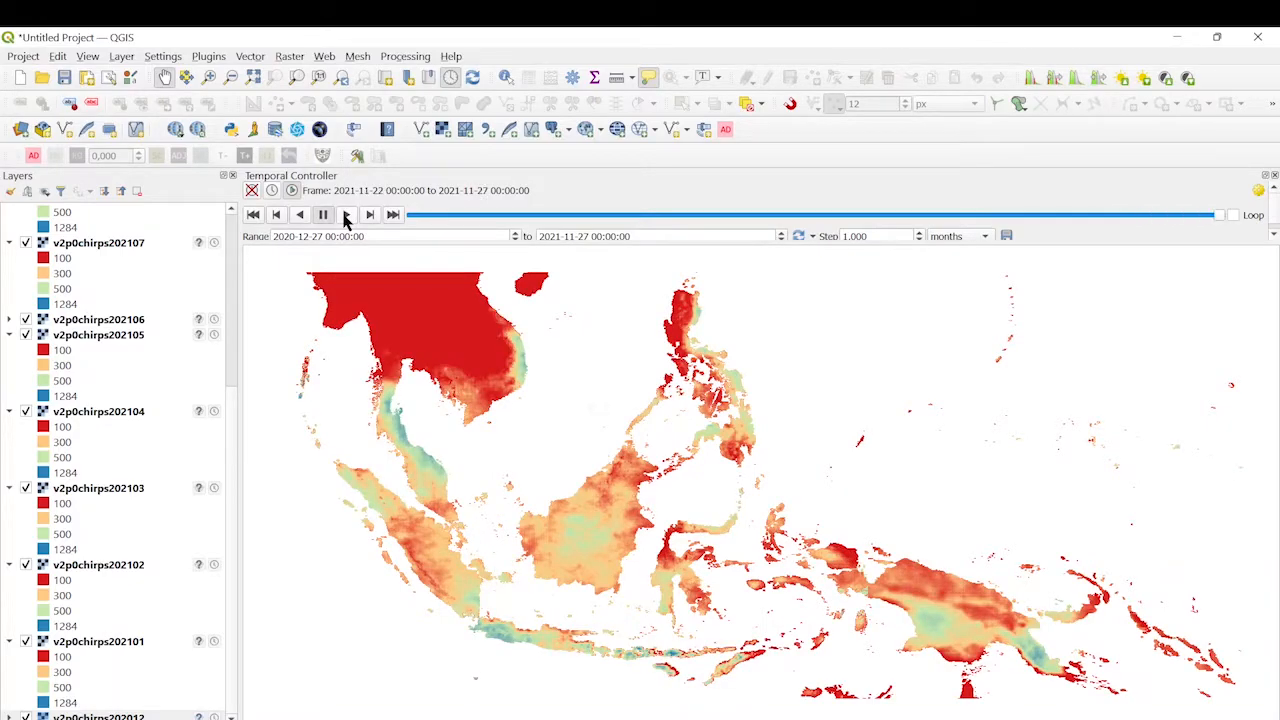
pyautogui.click(345, 216)
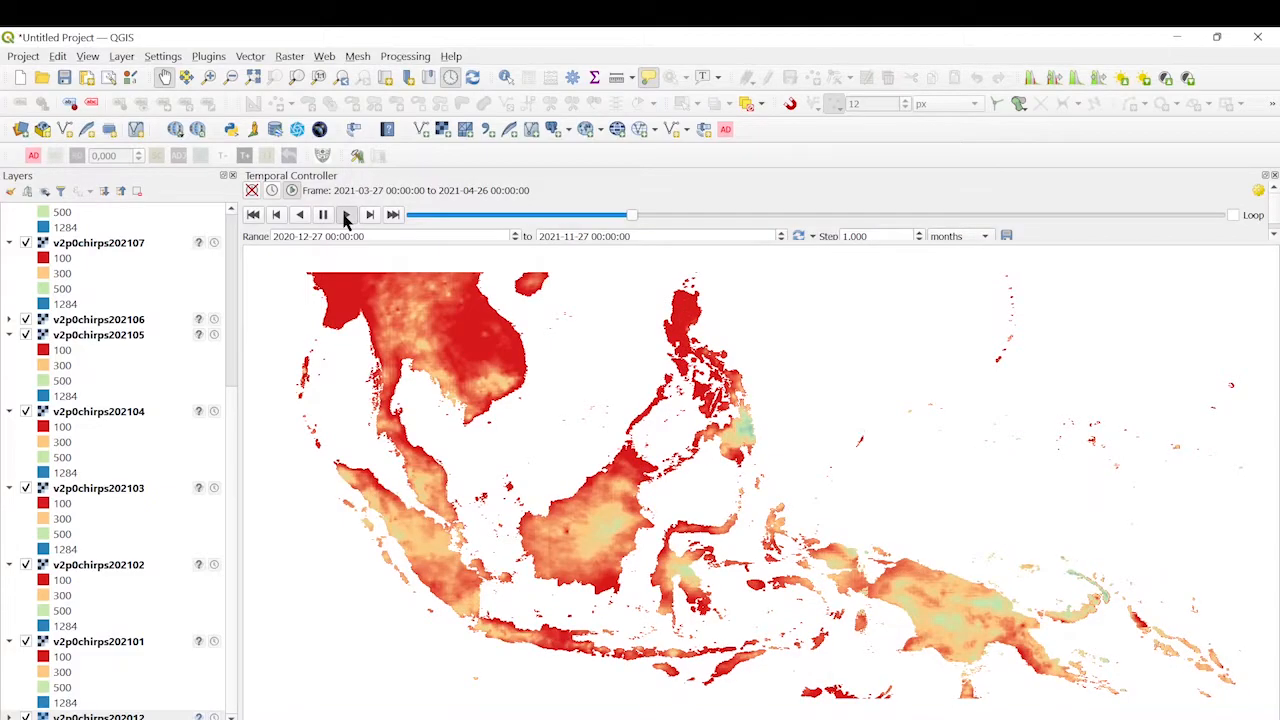
# - Enable the Title Label decoration for the map view
pyautogui.click(58, 56)
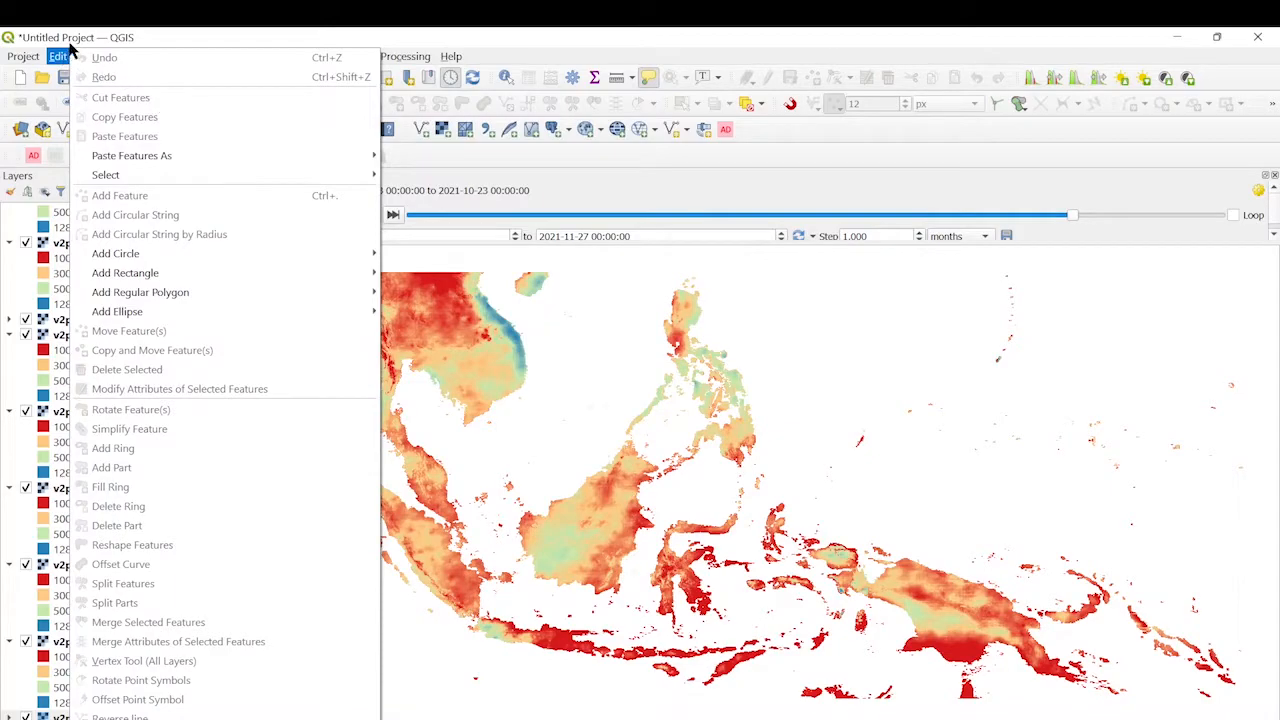
pyautogui.click(451, 56)
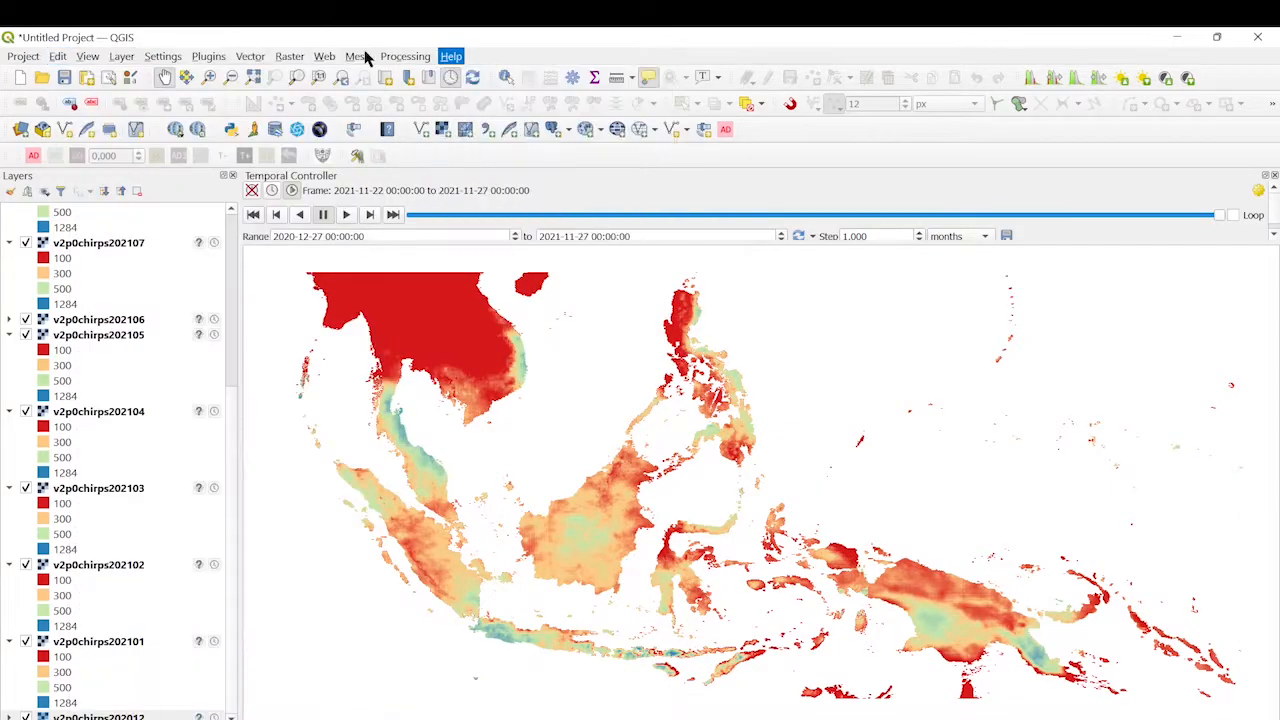
pyautogui.moveTo(88, 57)
pyautogui.moveTo(250, 382)
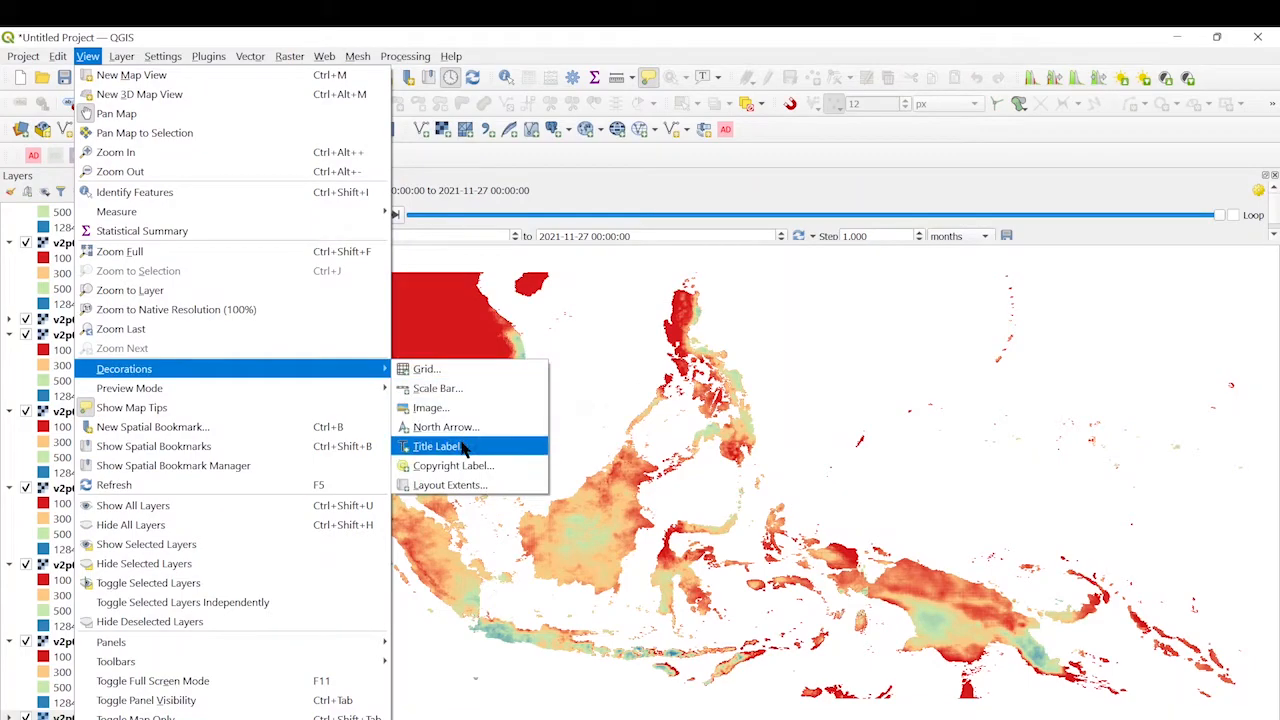
pyautogui.click(462, 447)
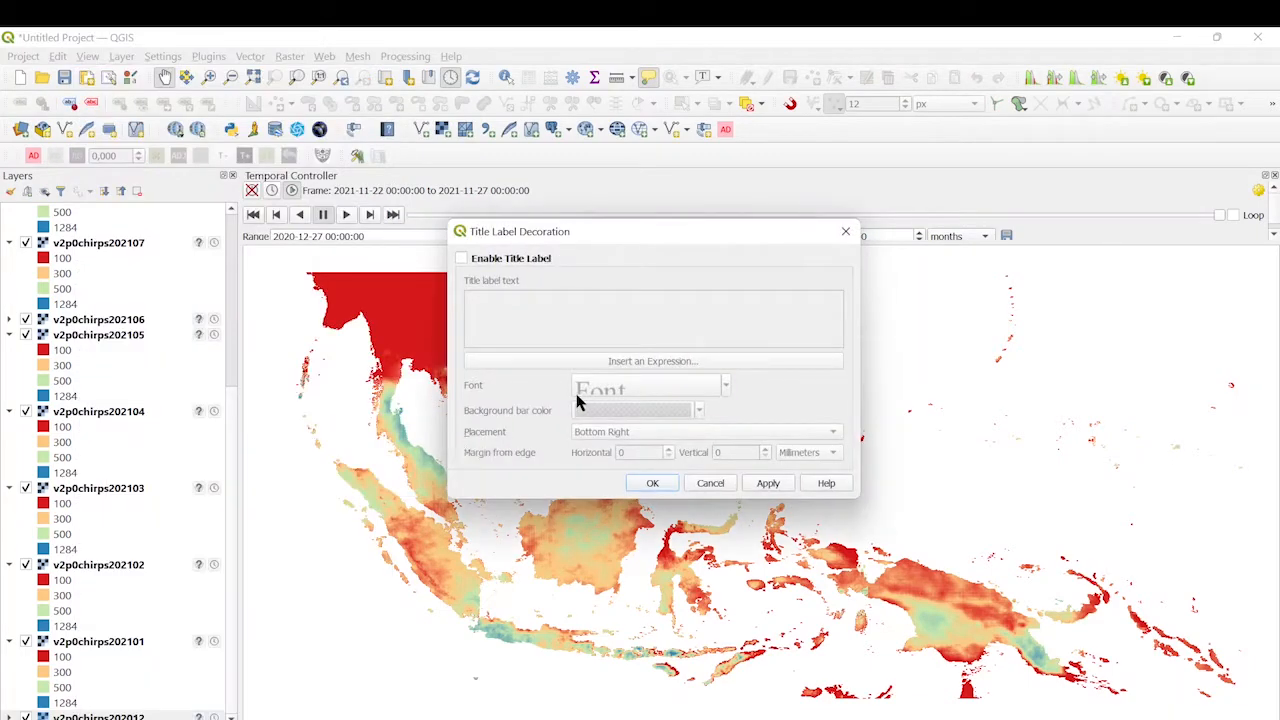
pyautogui.click(462, 259)
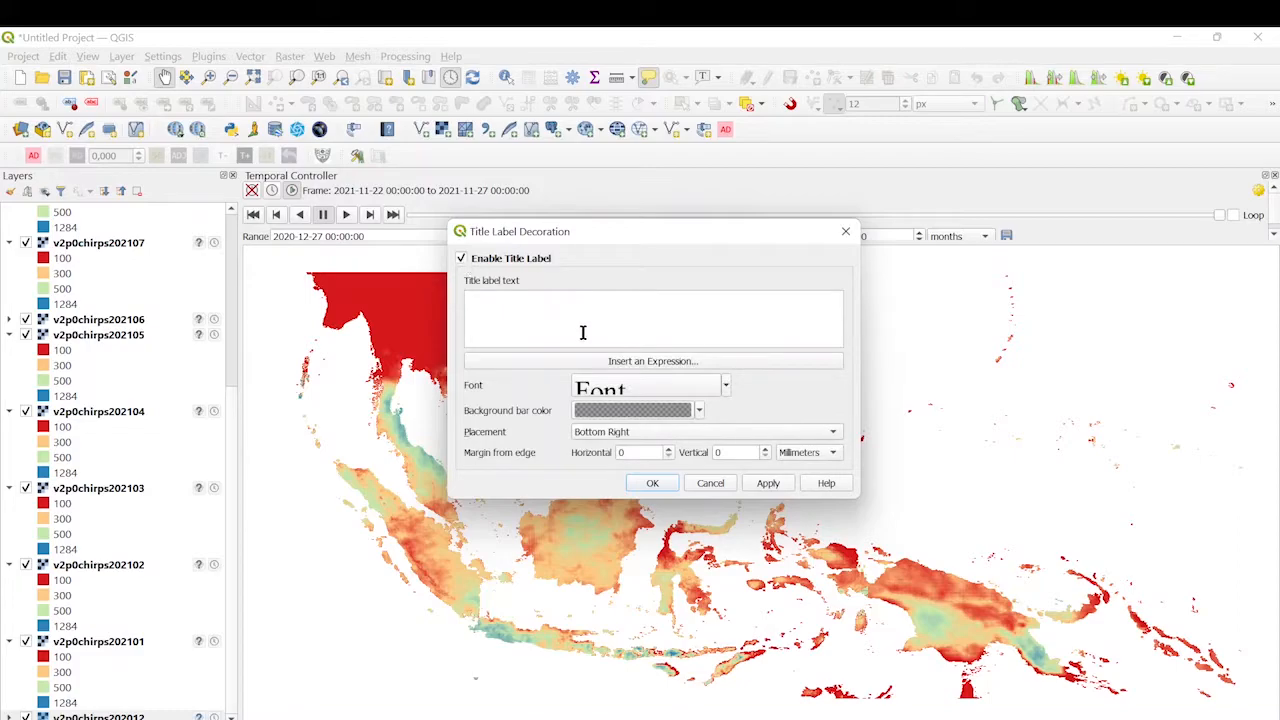
pyautogui.click(621, 361)
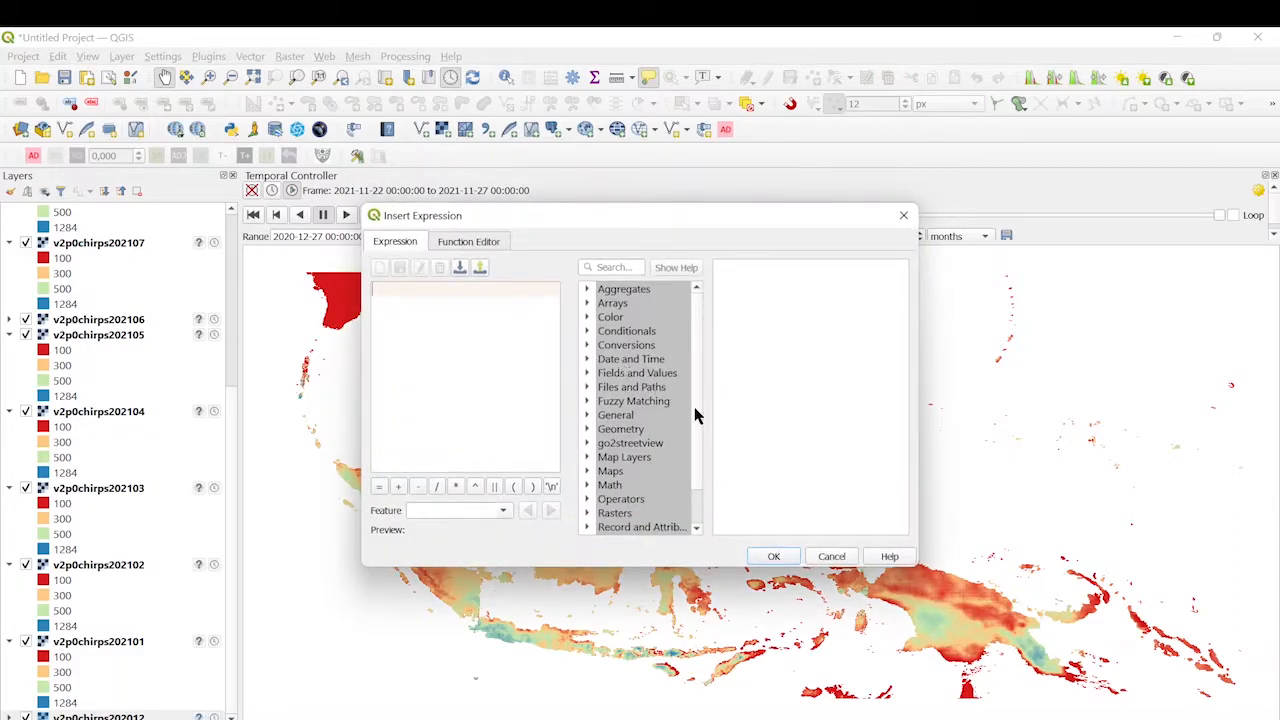
pyautogui.scroll(-1, 695, 417)
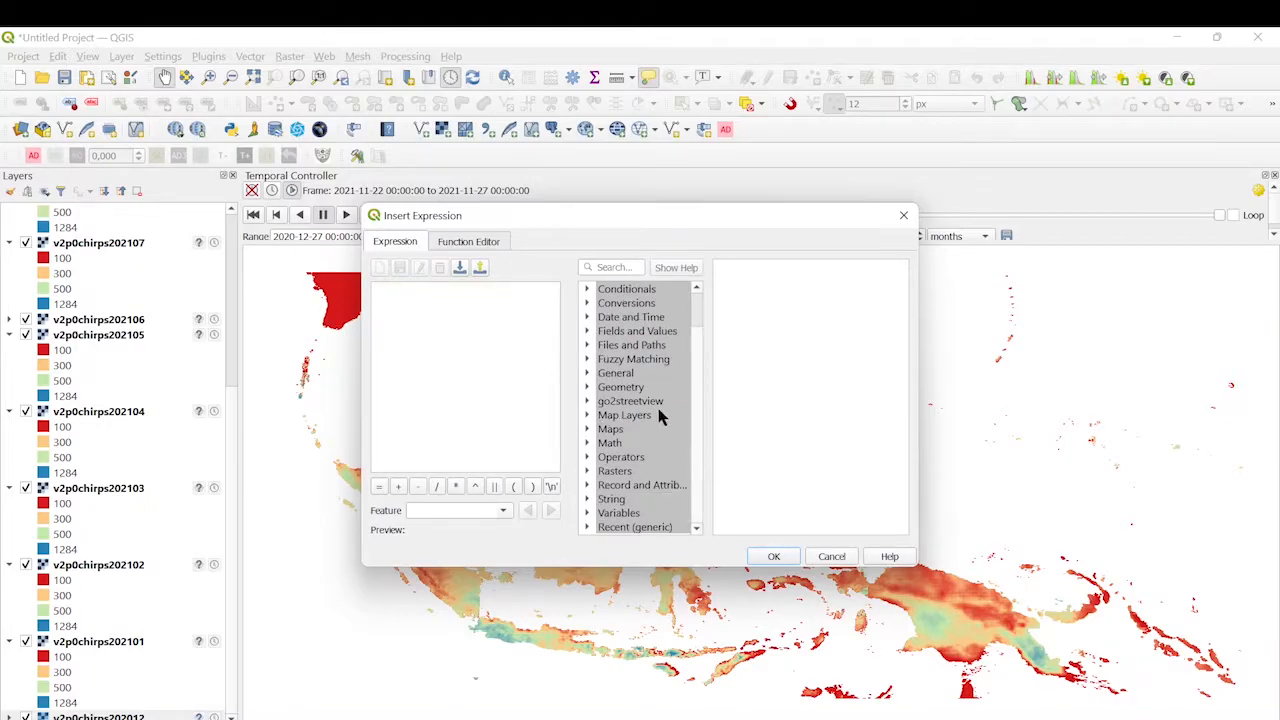
pyautogui.click(648, 318)
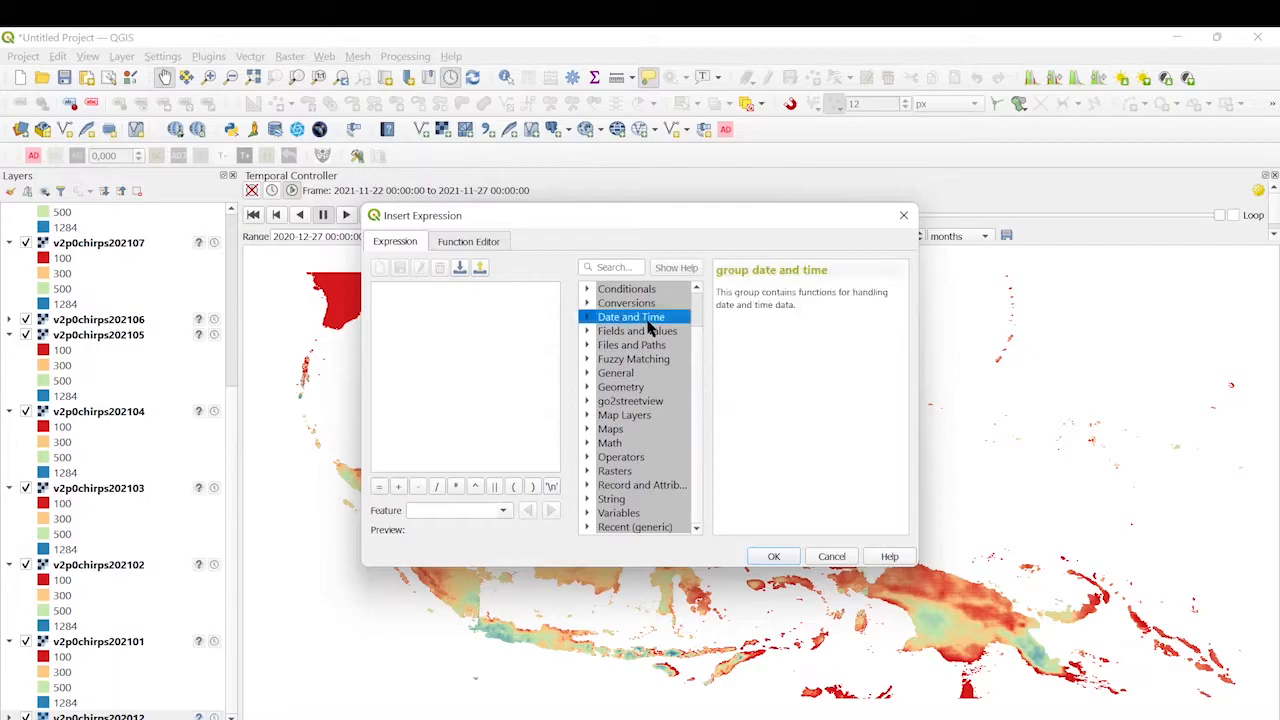
pyautogui.click(588, 317)
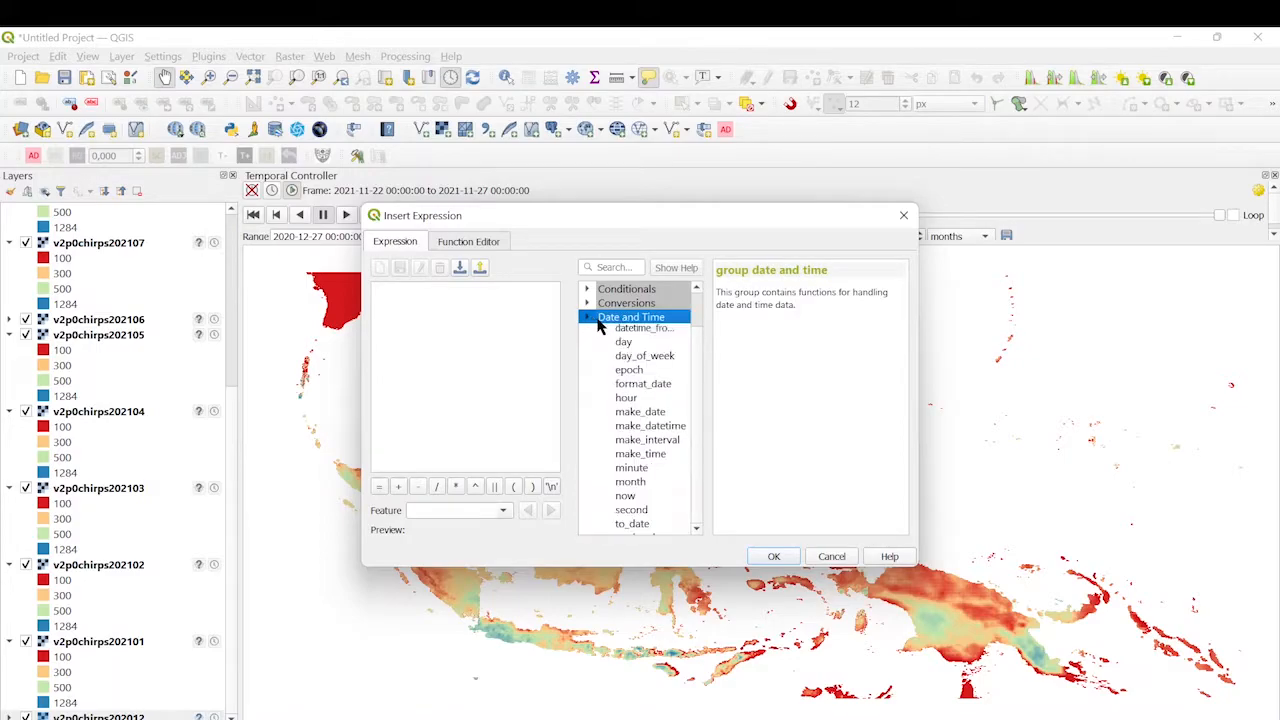
pyautogui.doubleClick(631, 403)
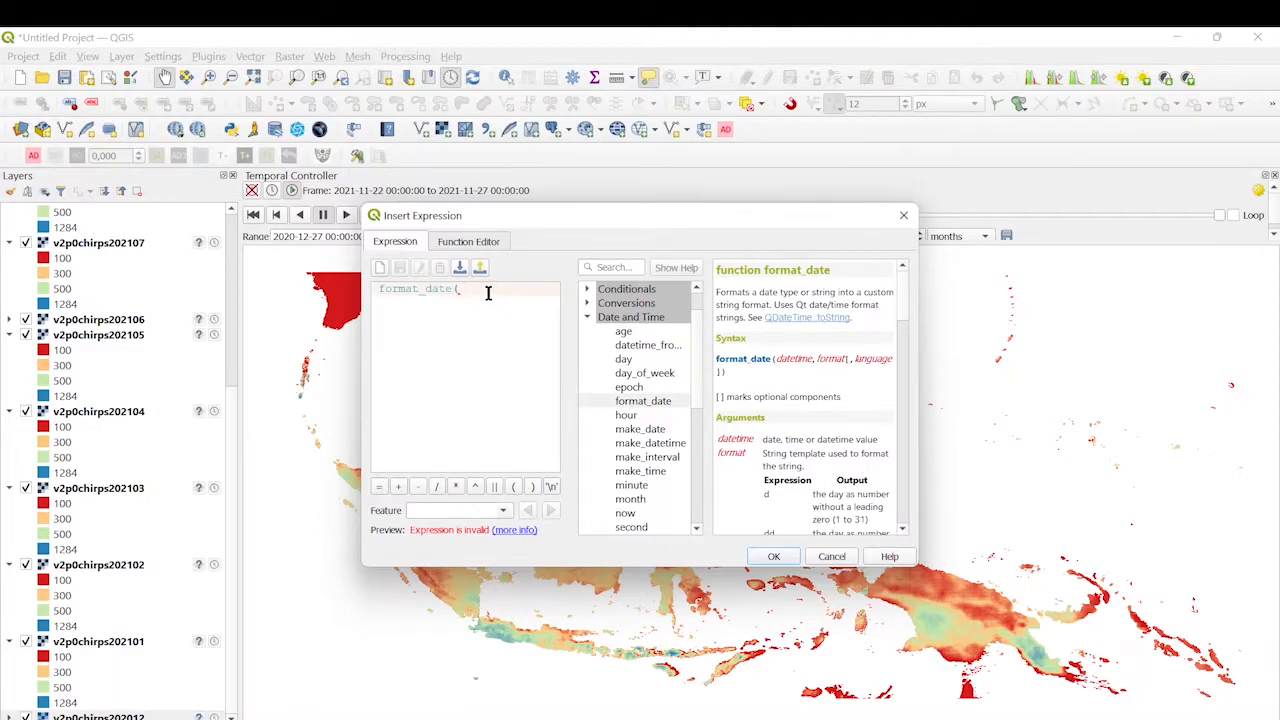
pyautogui.write('@map_')
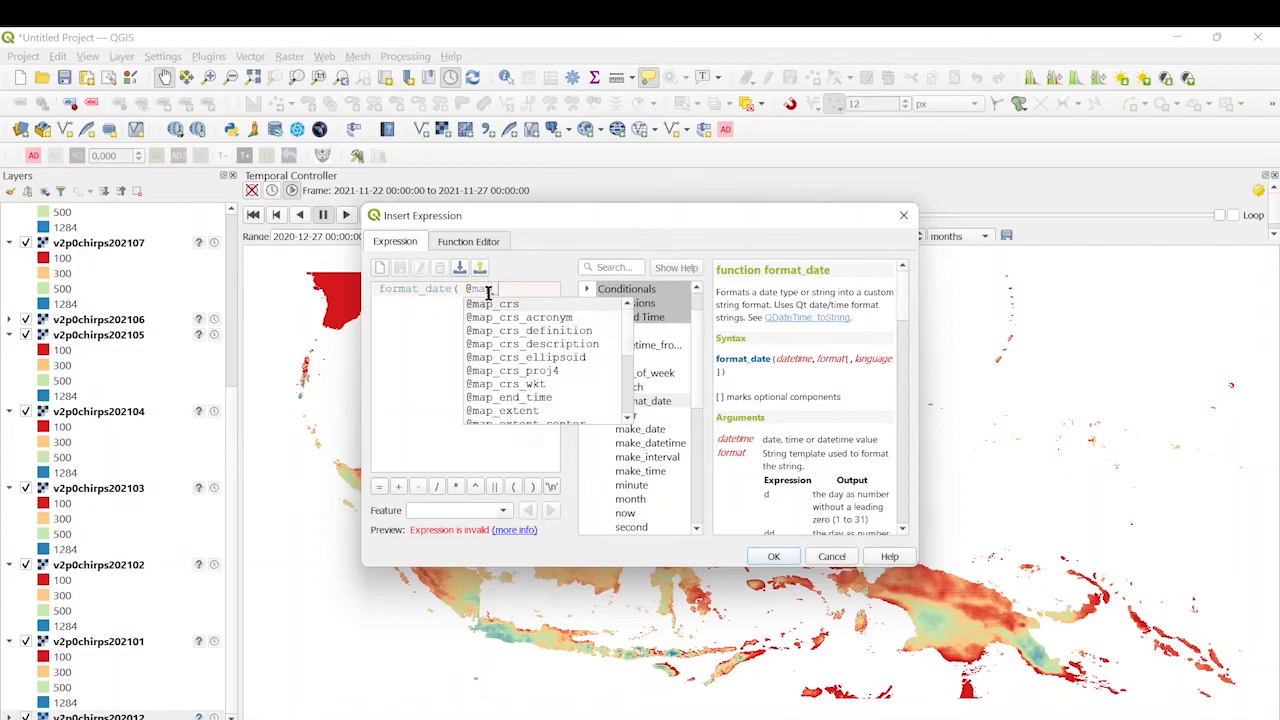
pyautogui.write('sta')
pyautogui.press('Return')
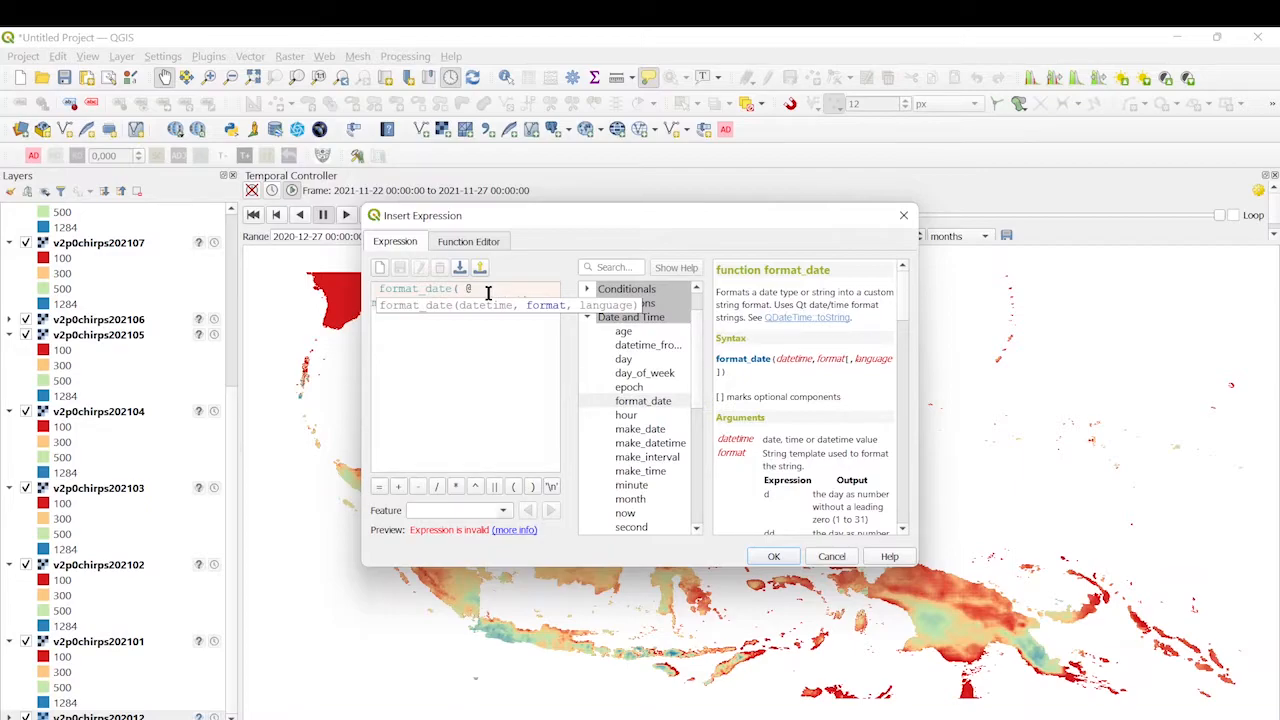
pyautogui.write("map_start_time,'MM-yyyy')")
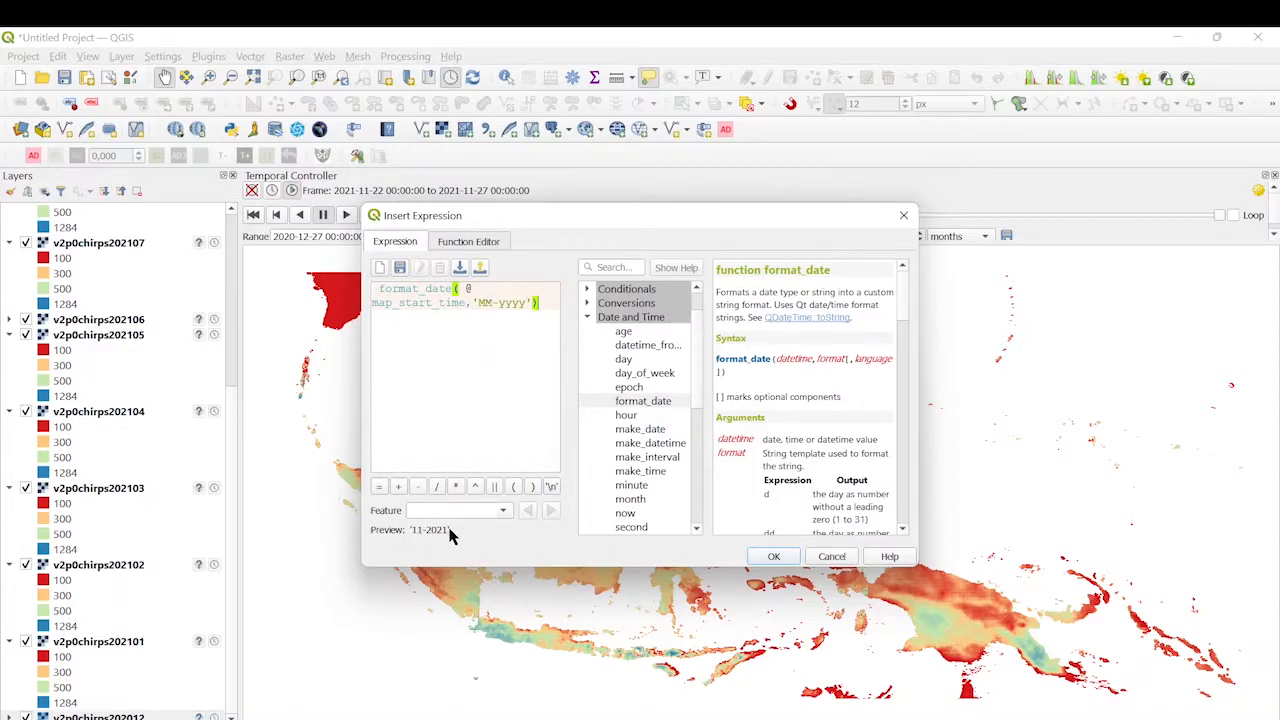
pyautogui.click(773, 558)
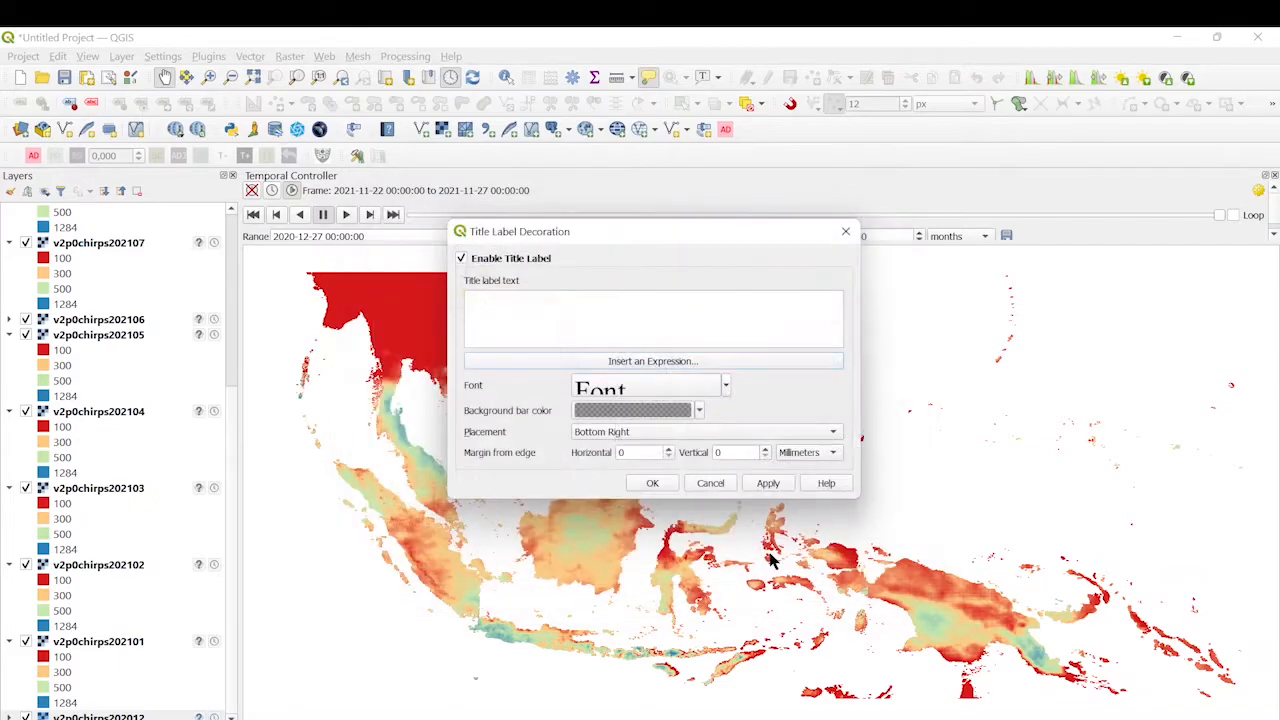
# - Accept the title label's text format, keep its placement at Bottom Right, and apply the decoration to the map
pyautogui.click(704, 390)
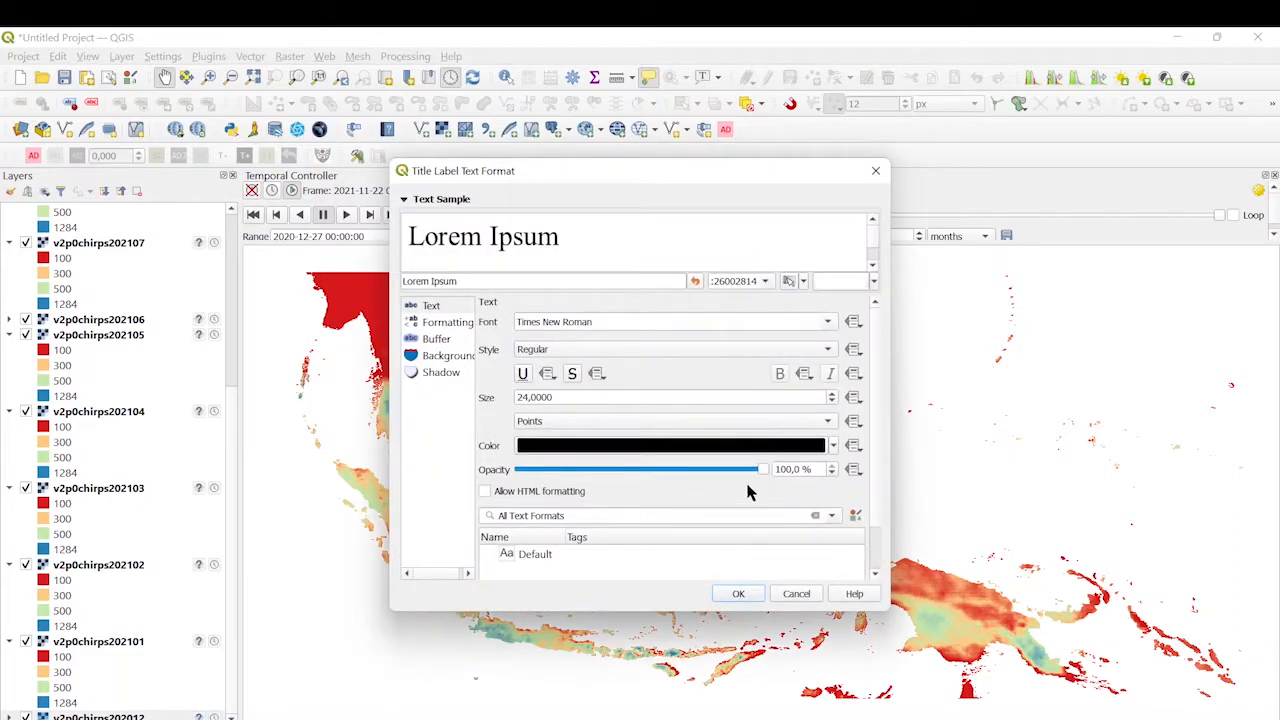
pyautogui.click(731, 593)
pyautogui.click(669, 440)
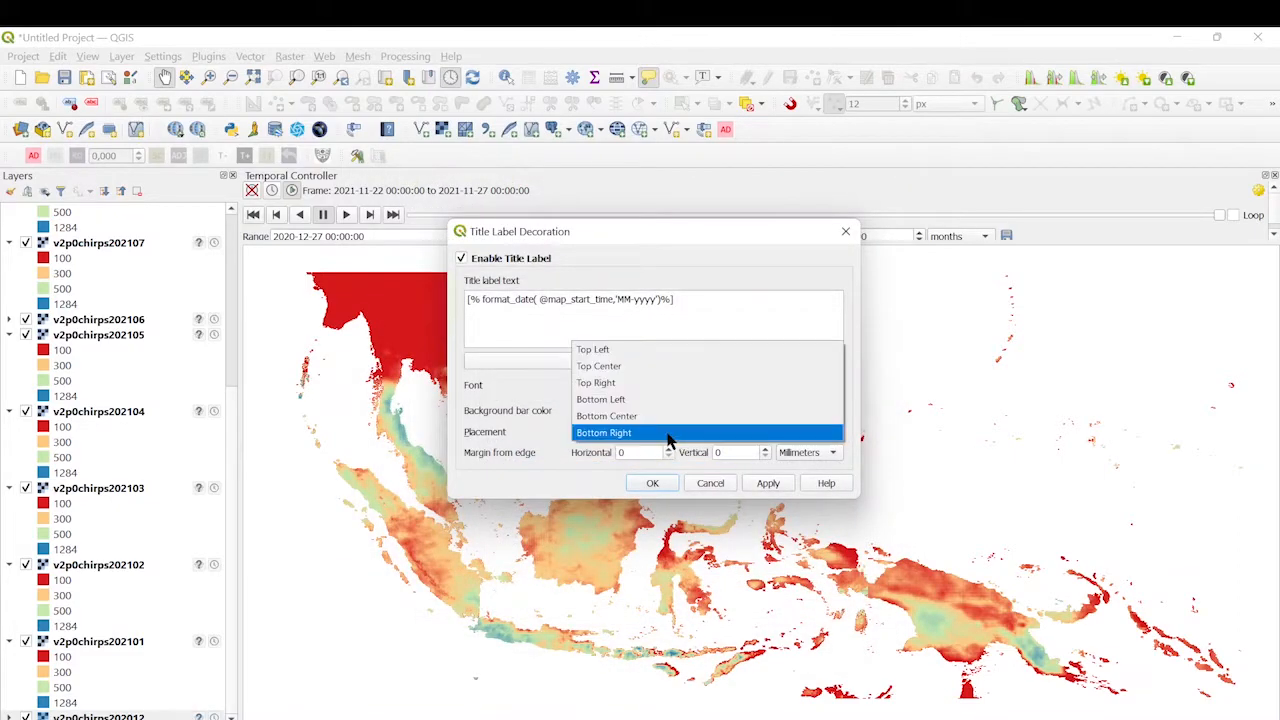
pyautogui.click(640, 436)
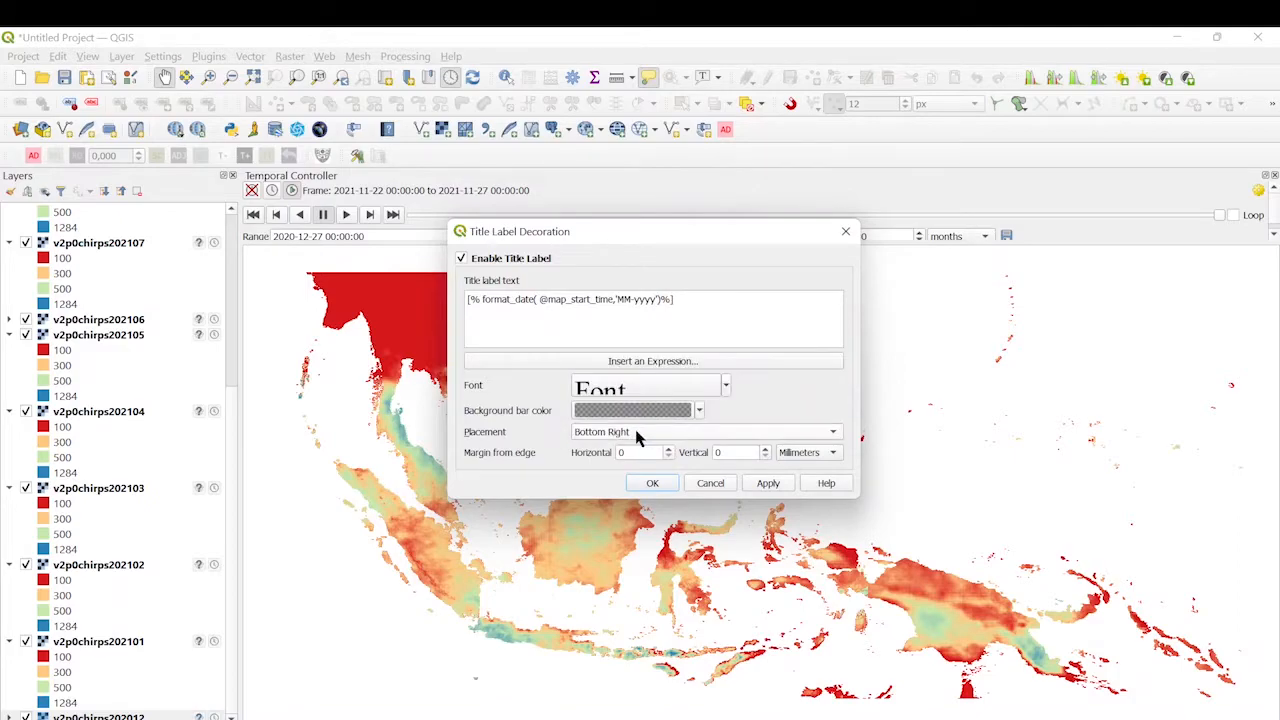
pyautogui.click(648, 484)
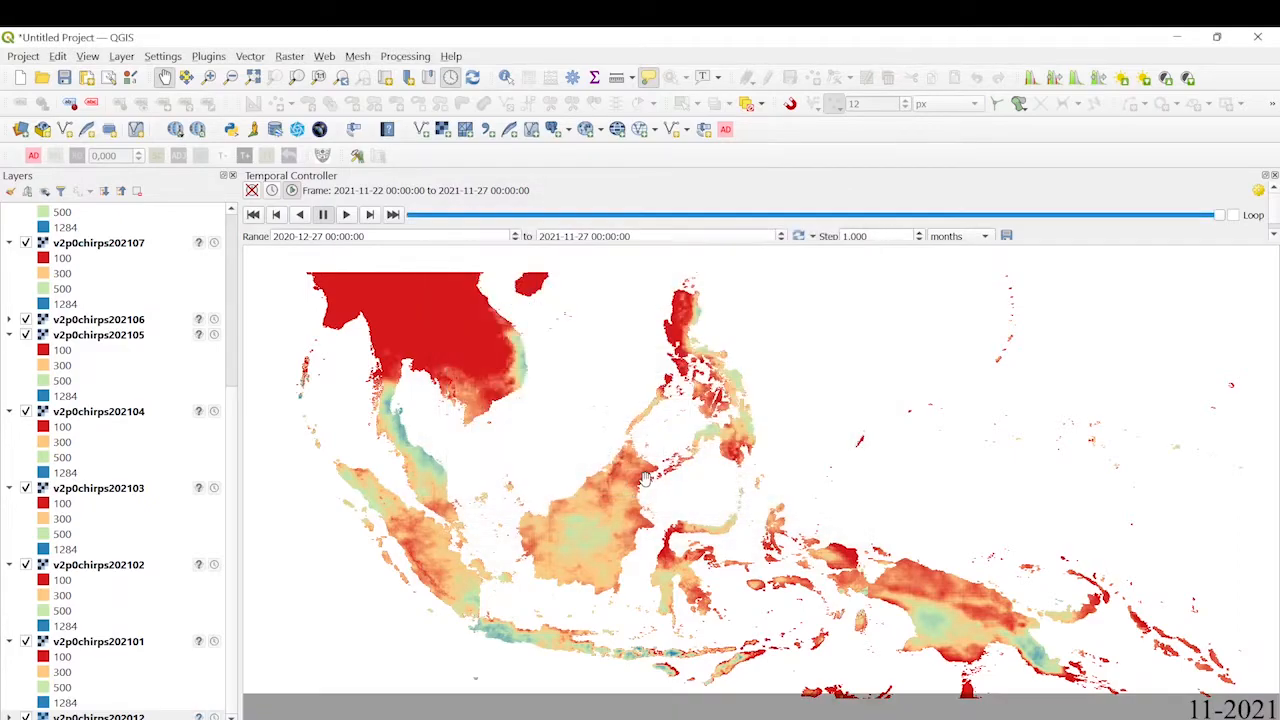
# - Recentre the map, start the animation export and choose the DATA CURAH HUJAN folder as the directory for its frames
pyautogui.moveTo(1025, 650); pyautogui.dragTo(943, 596)
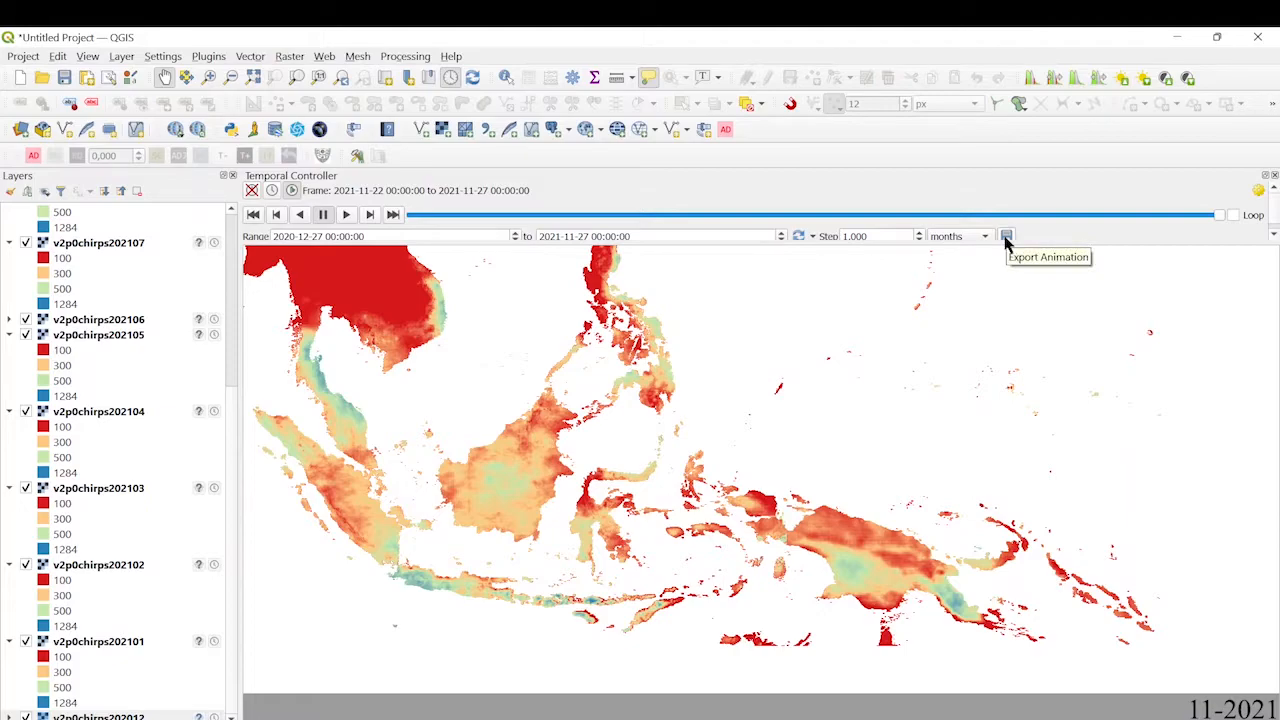
pyautogui.click(1006, 240)
pyautogui.click(820, 228)
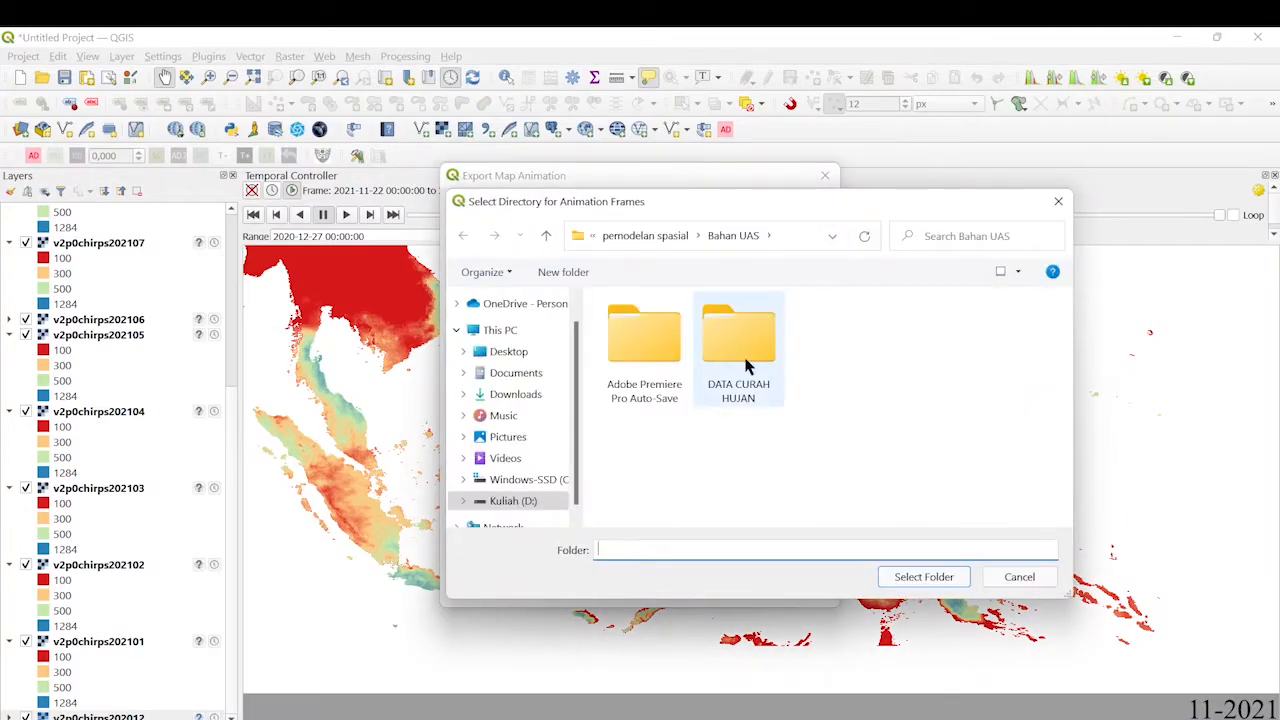
pyautogui.doubleClick(745, 366)
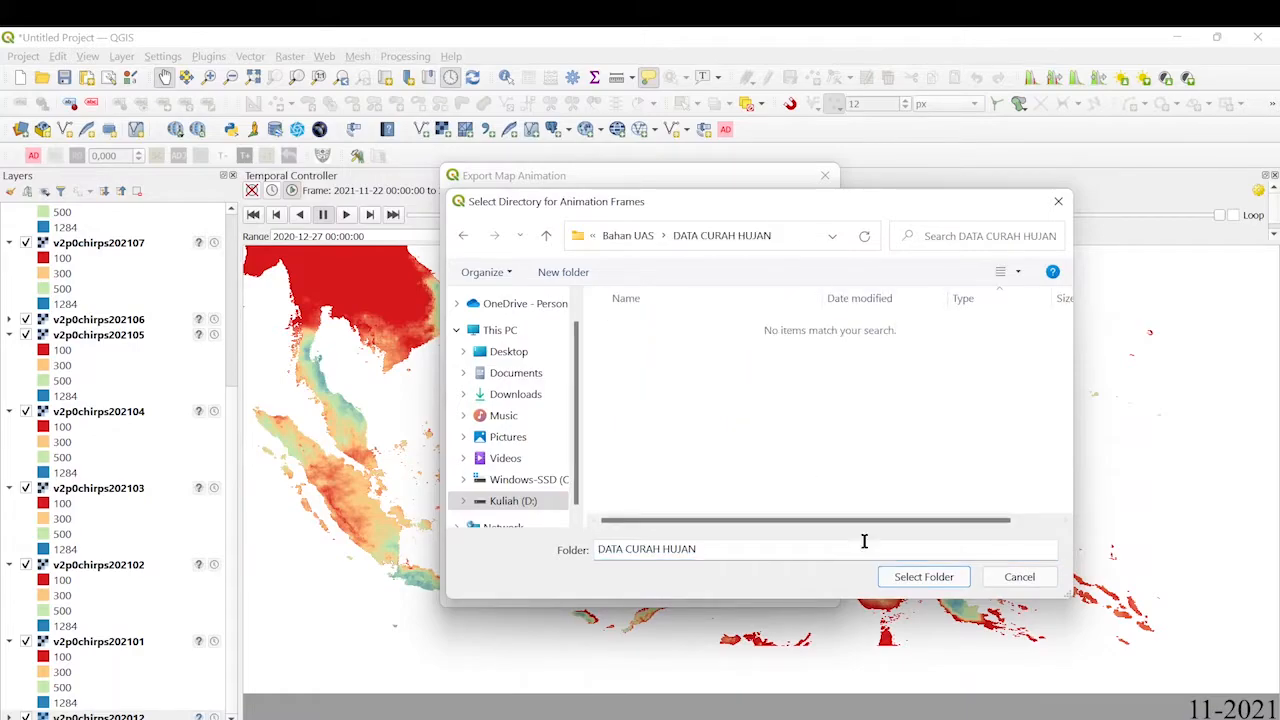
pyautogui.click(910, 577)
pyautogui.click(740, 590)
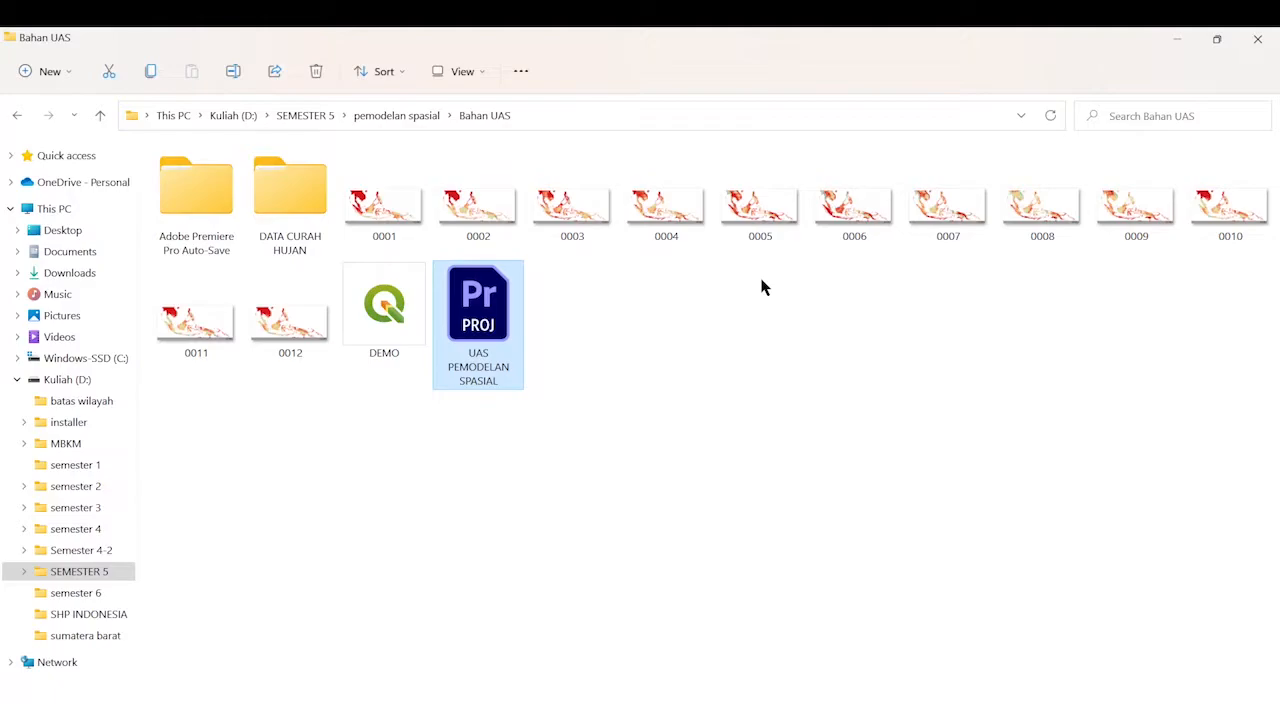
# - Open the UAS PEMODELAN SPASIAL project in Premiere Pro and confirm a duration of 00;00;00;10 for the first timeline clip
pyautogui.doubleClick(502, 344)
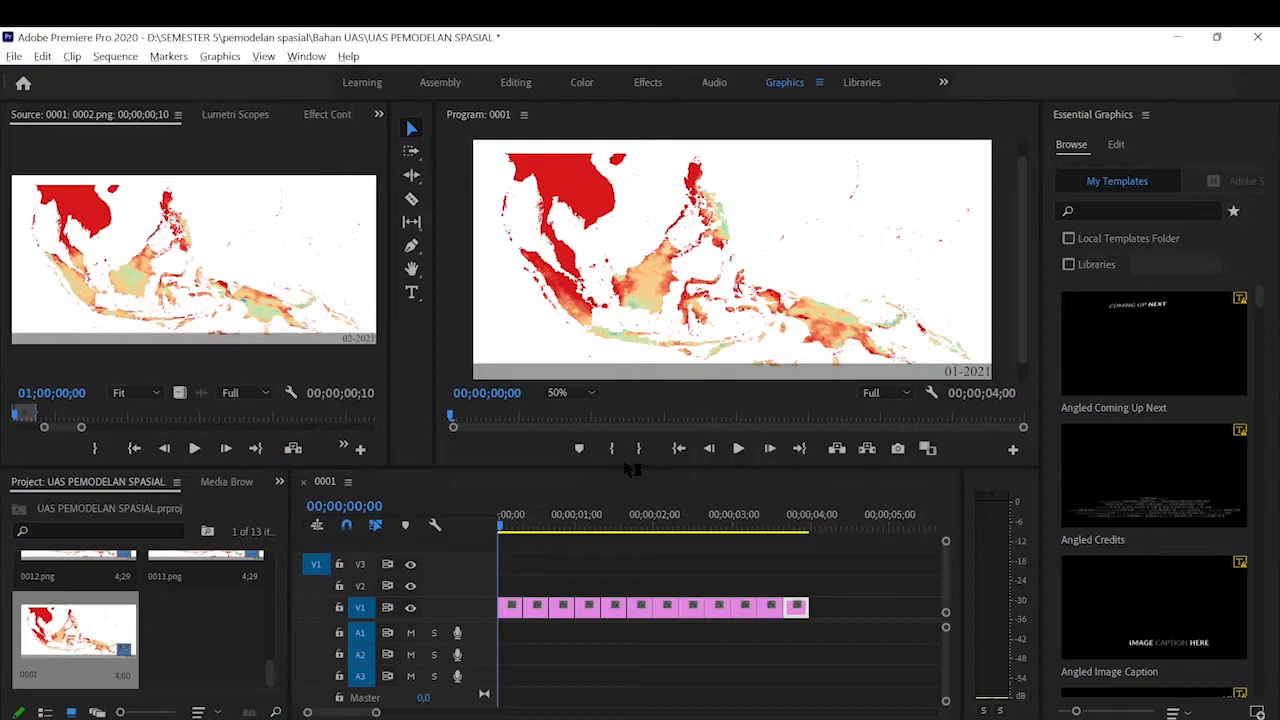
pyautogui.rightClick(511, 611)
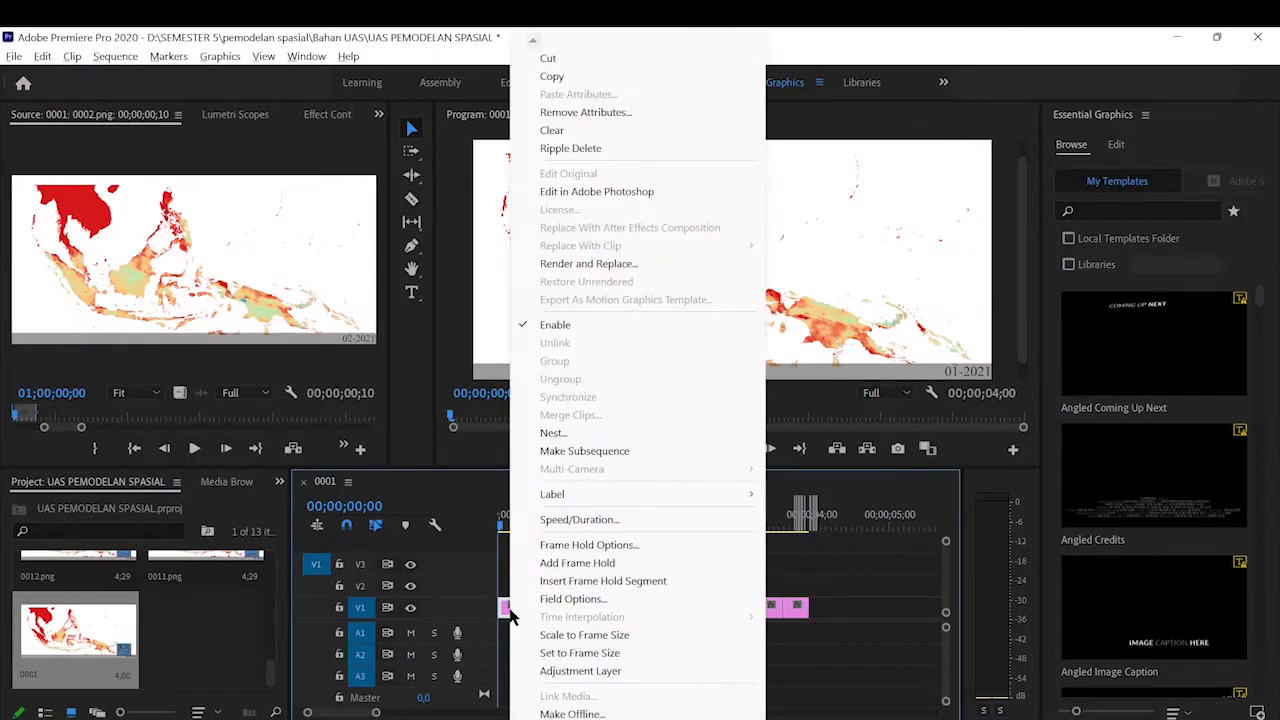
pyautogui.click(558, 524)
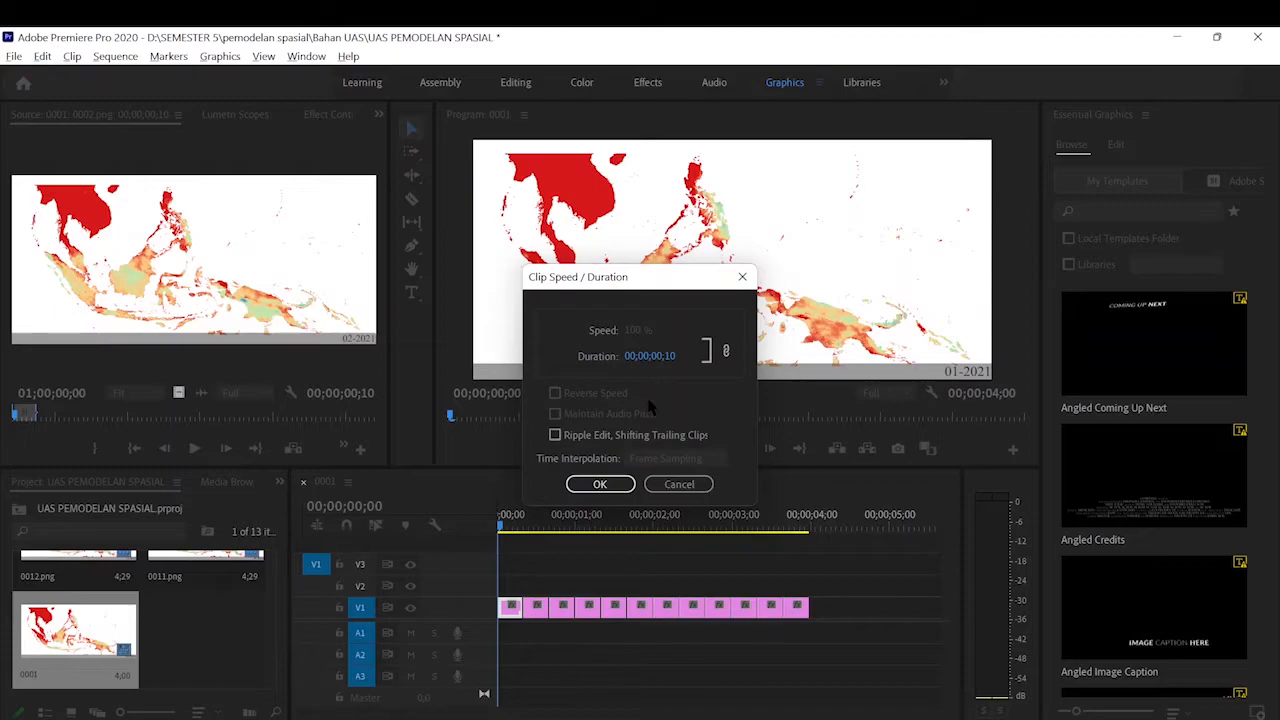
pyautogui.click(613, 484)
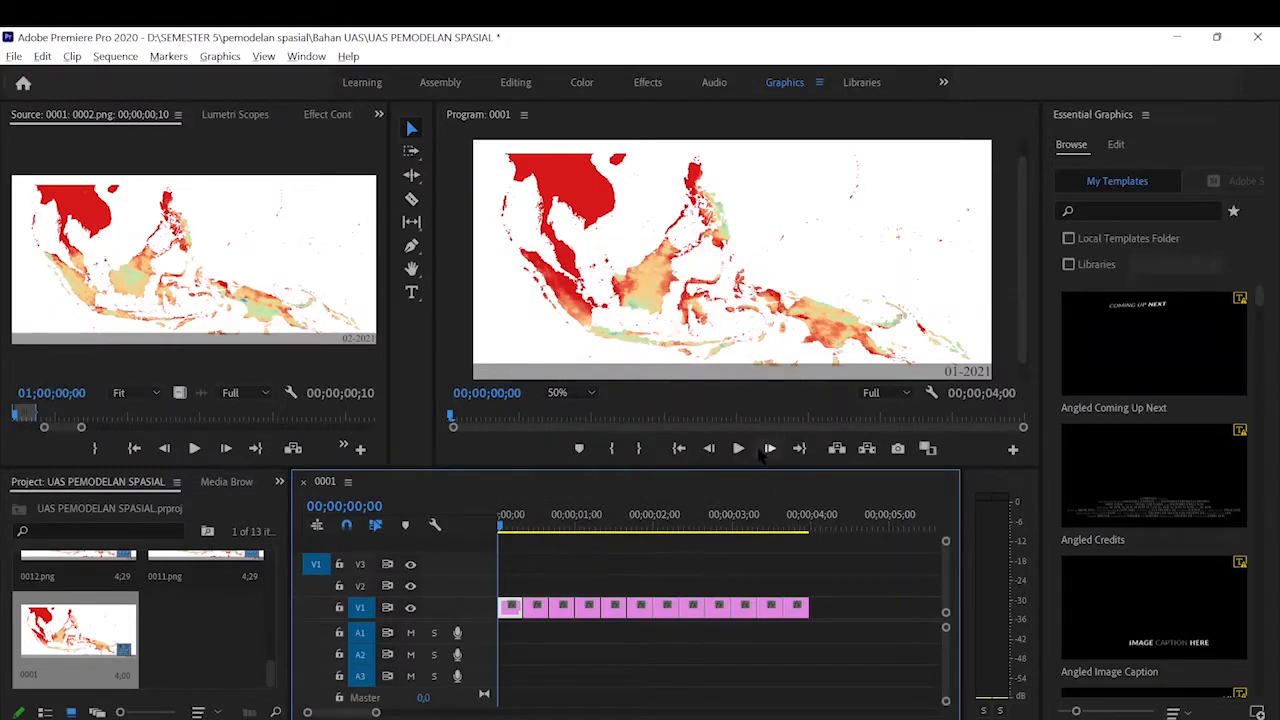
# - Play the sequence through and export it as 0001.gif in Animated GIF format with the Animated GIF (Match Source) preset
pyautogui.click(738, 449)
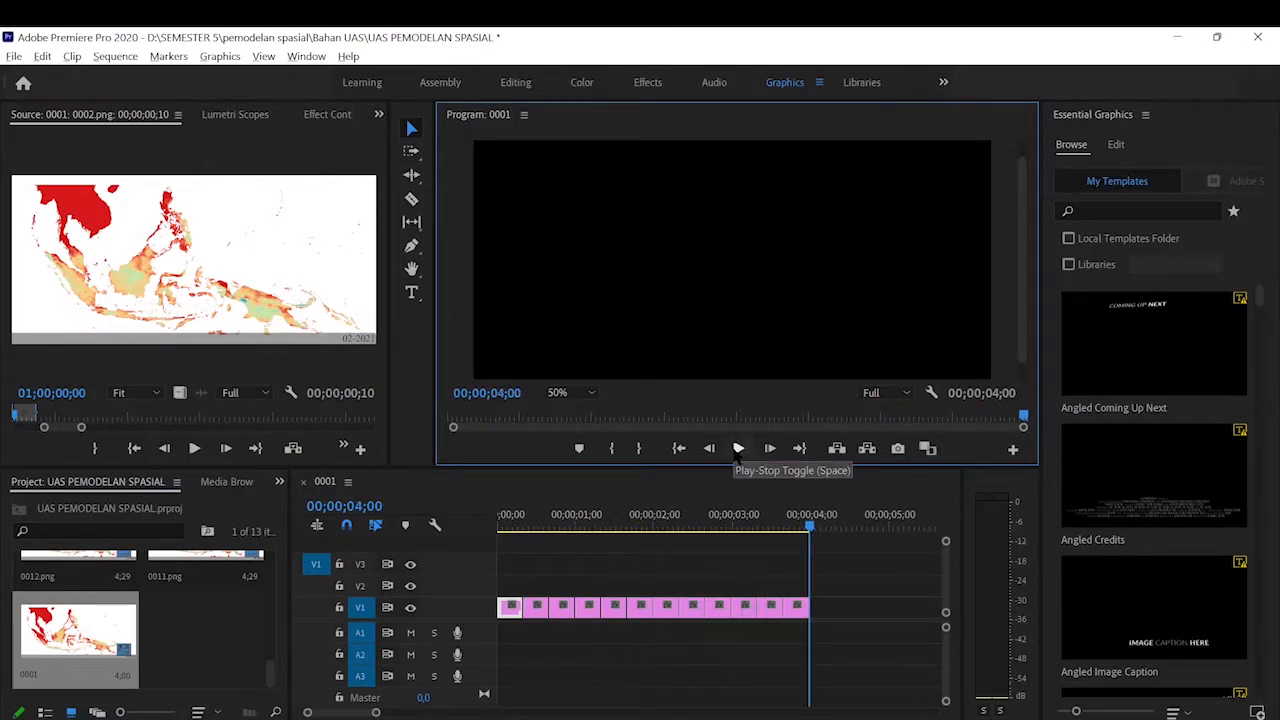
pyautogui.click(14, 57)
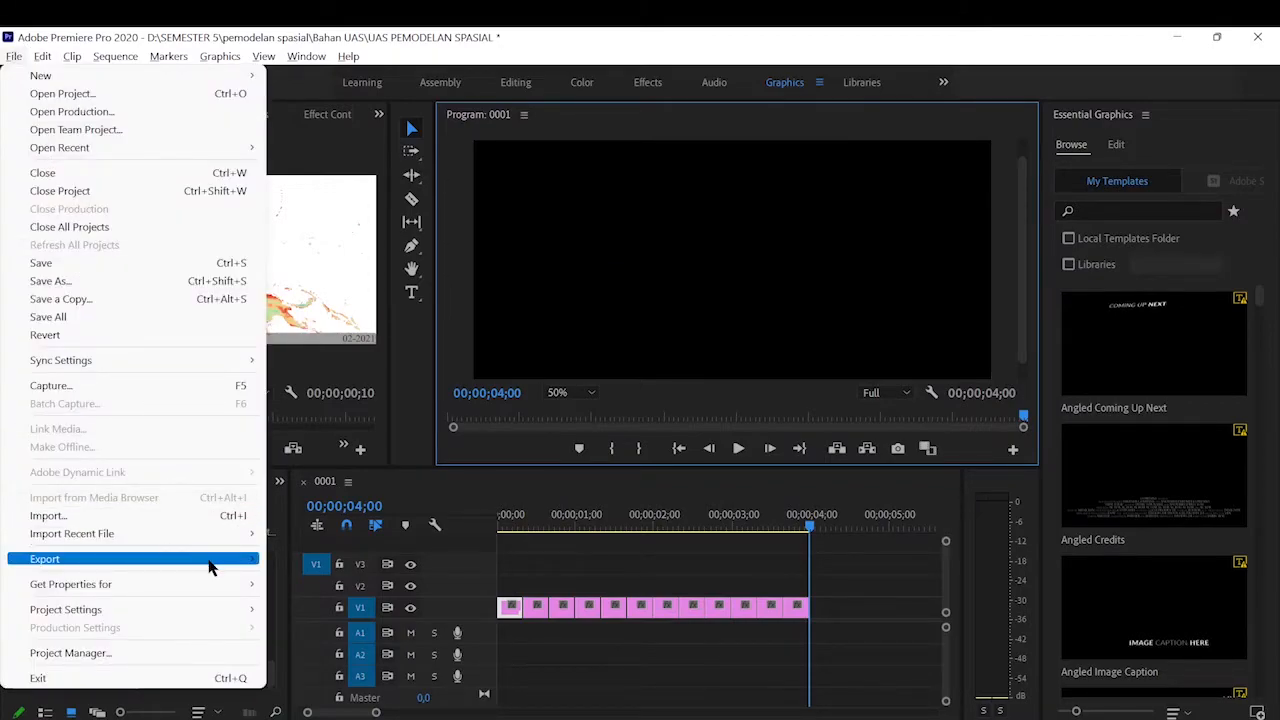
pyautogui.moveTo(248, 566)
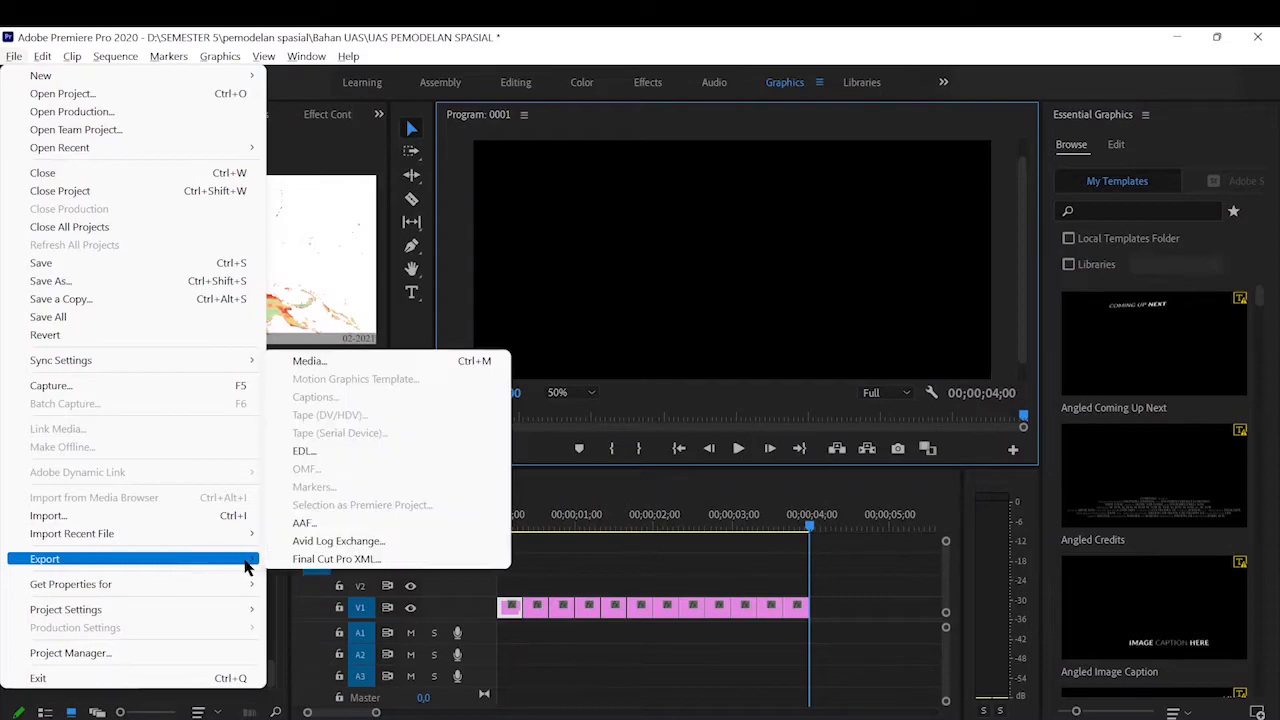
pyautogui.click(366, 362)
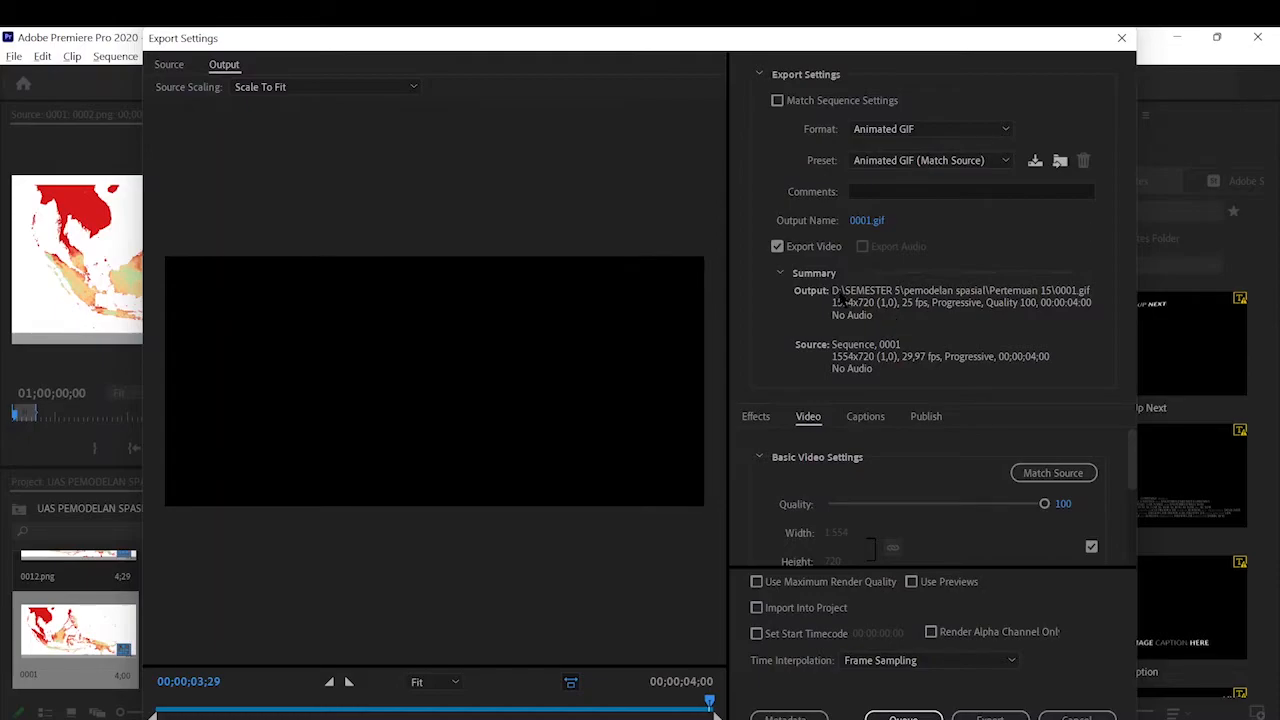
pyautogui.click(990, 717)
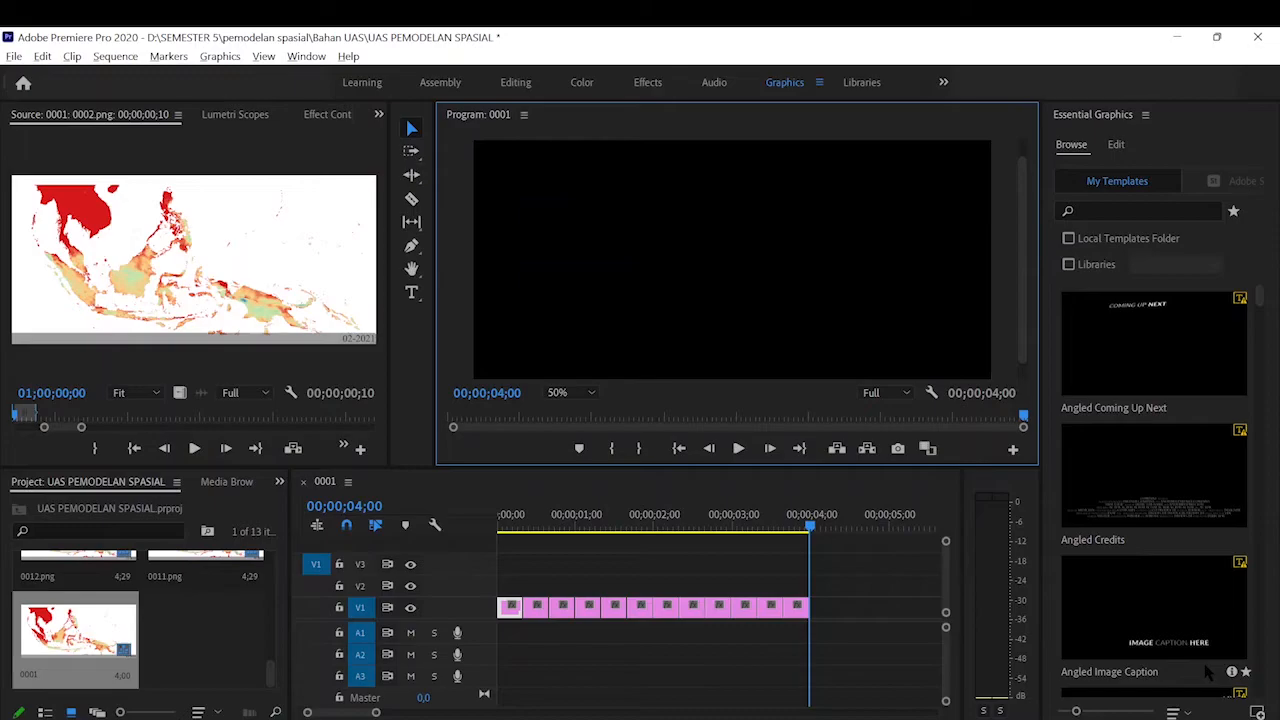
# - Switch to Photos and view the finished monthly rainfall GIF with its title, legend and month-year label
pyautogui.hotkey('alt', 'Tab')
pyautogui.press('Tab')
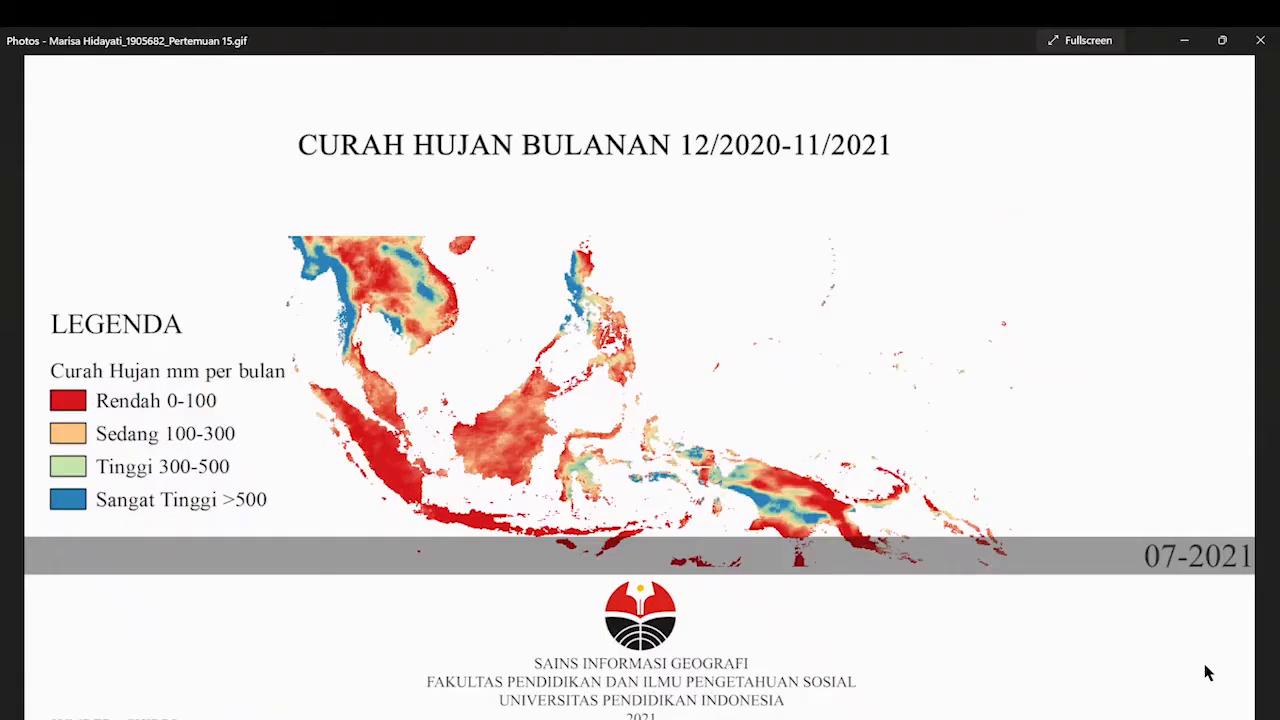